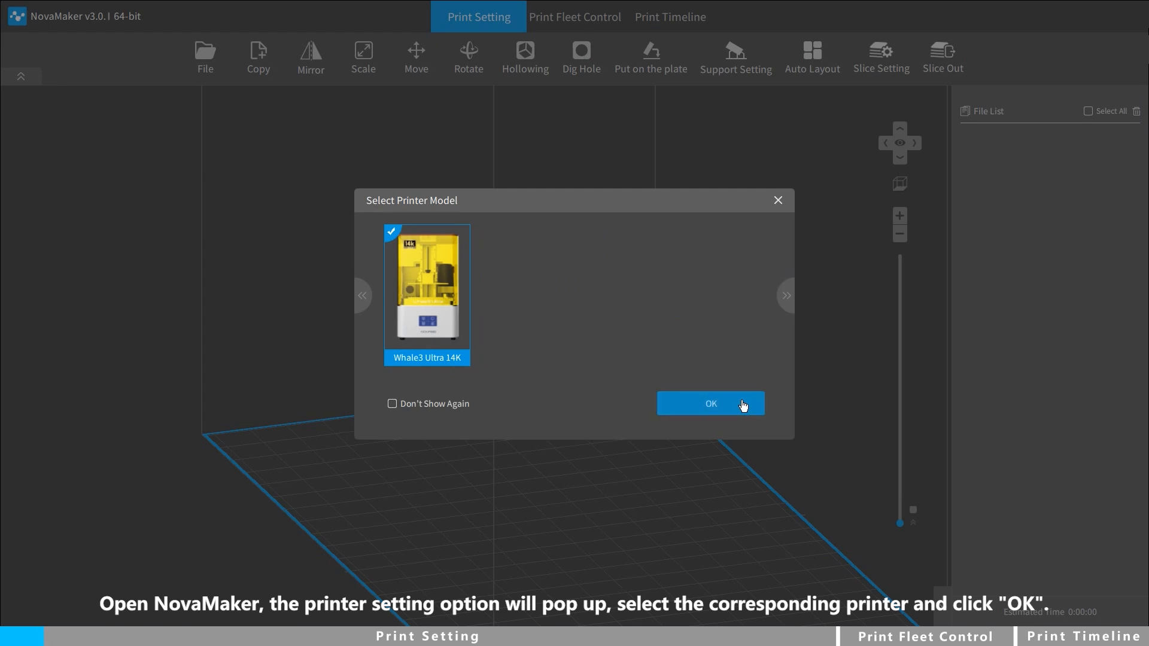
Choose the Whale3 Ultra 14K as the printer model and view its empty build plate from above
click(742, 402)
scroll(793, 421, up, 3)
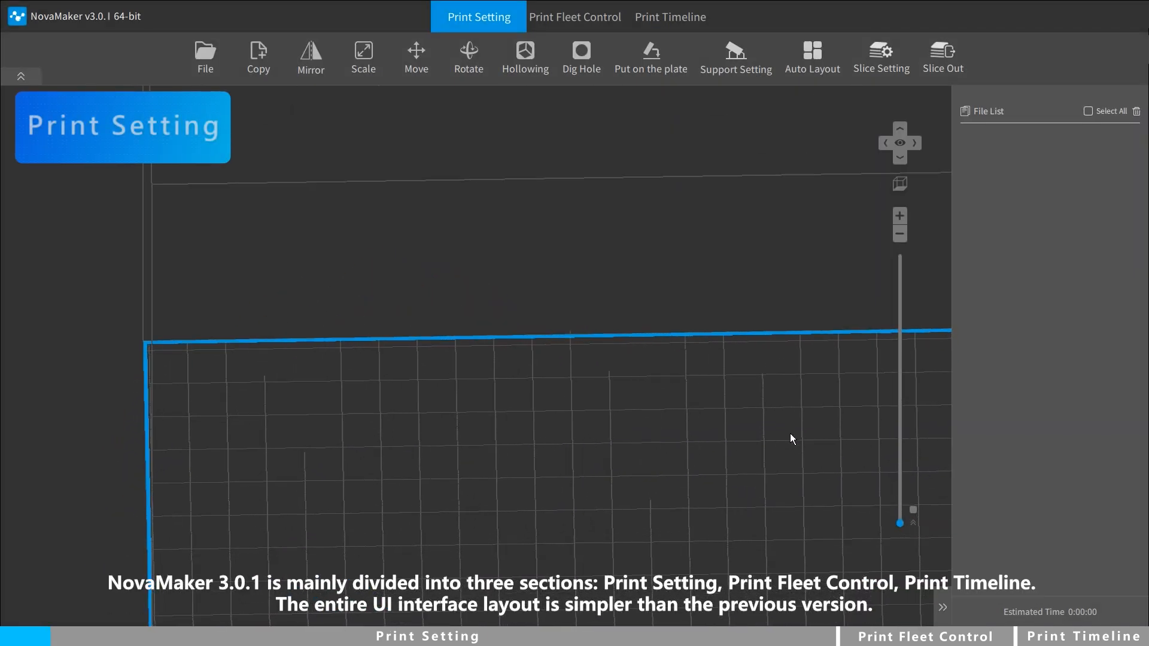
right_drag(624, 329, 647, 277)
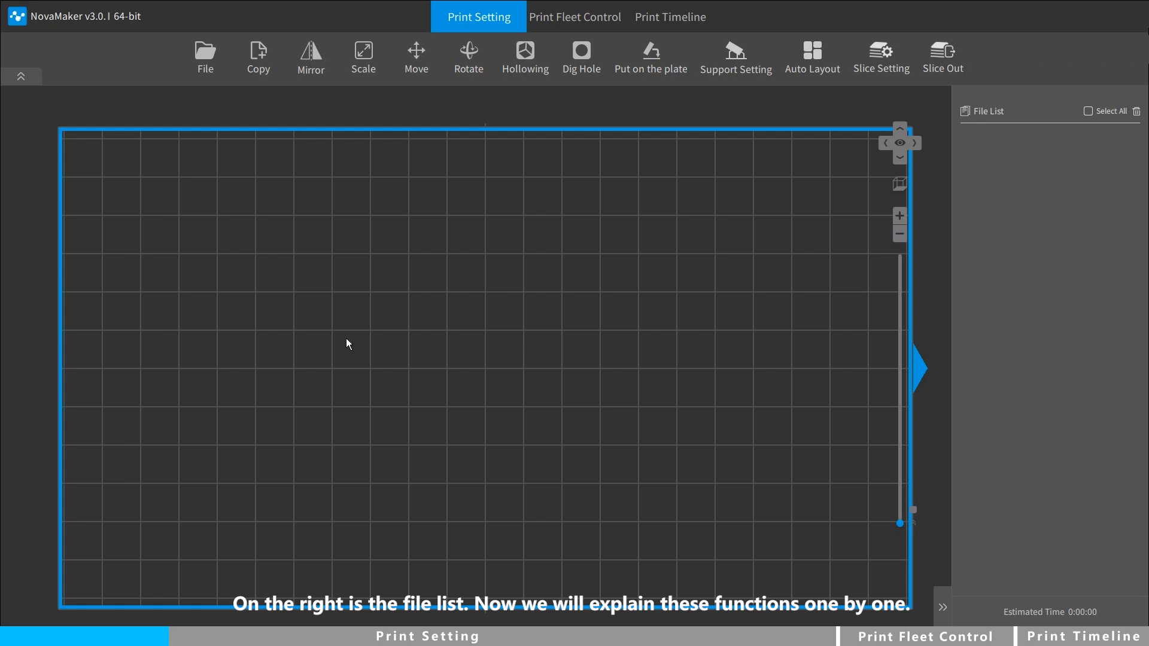
Import the model file 32mm_QueenLyanda from the Queen_Lyanda_32mm_NoSupports(1) folder
click(205, 56)
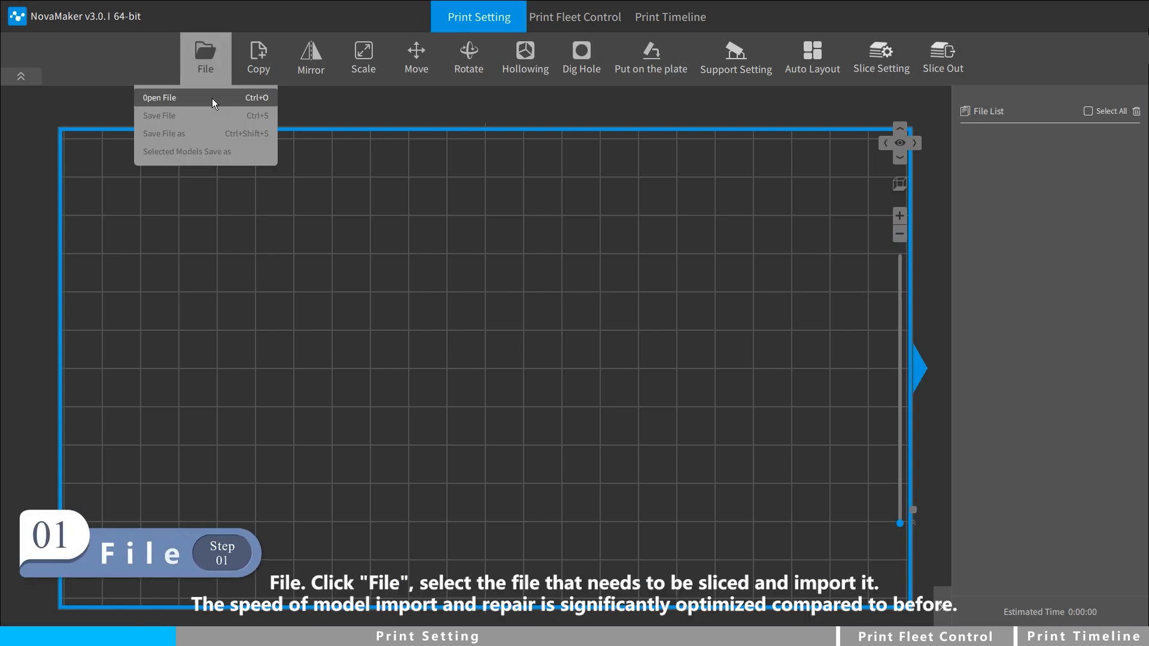
click(212, 98)
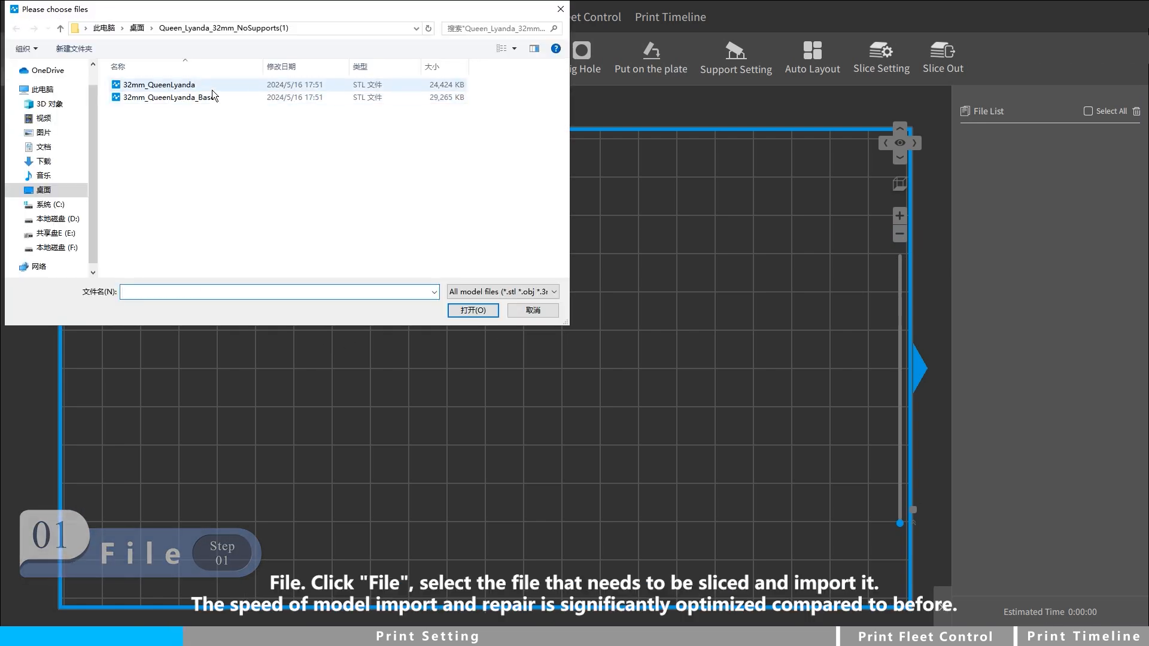
click(212, 90)
click(464, 314)
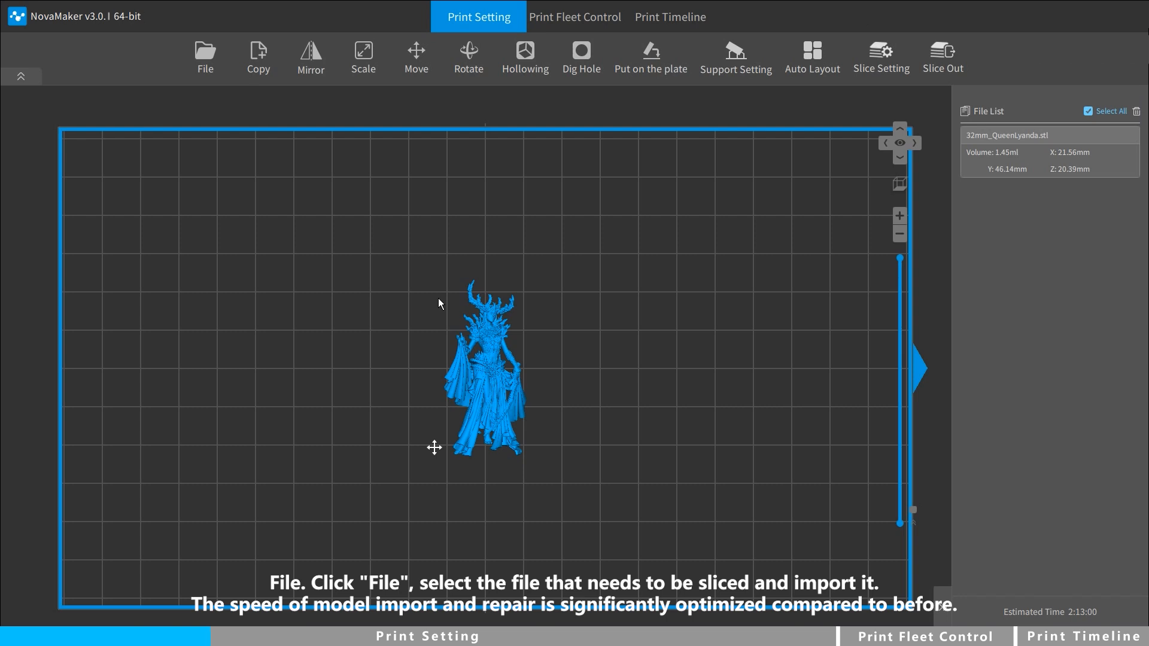
Copy the figure and place the copy beside the original, on its right
click(260, 63)
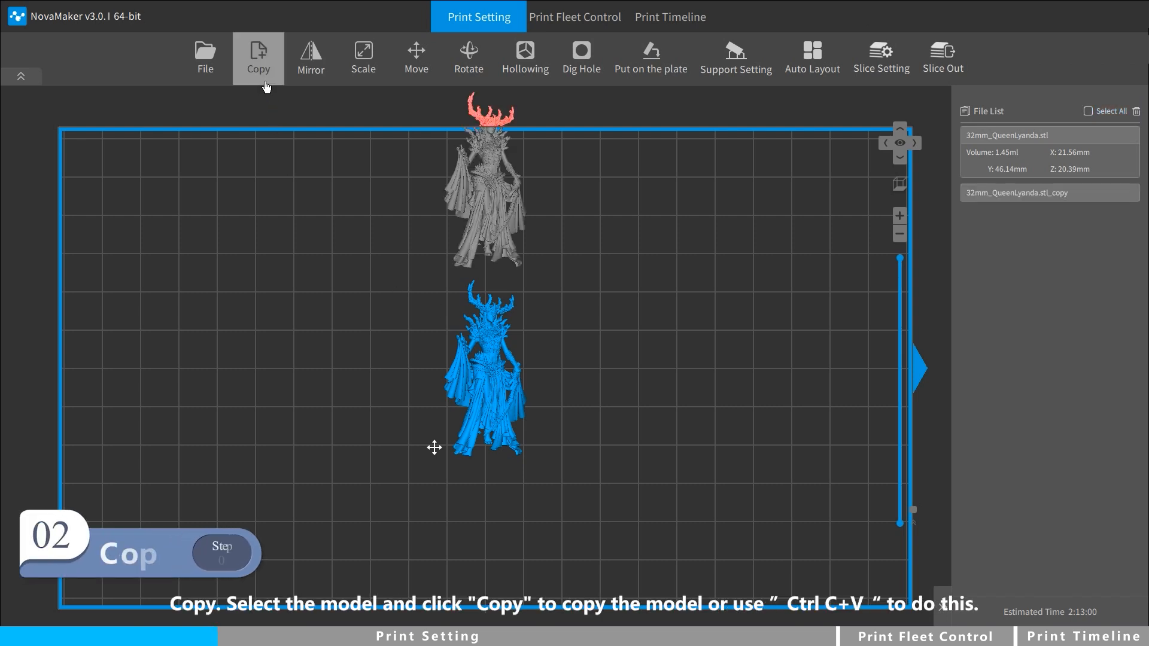
drag(497, 195, 593, 364)
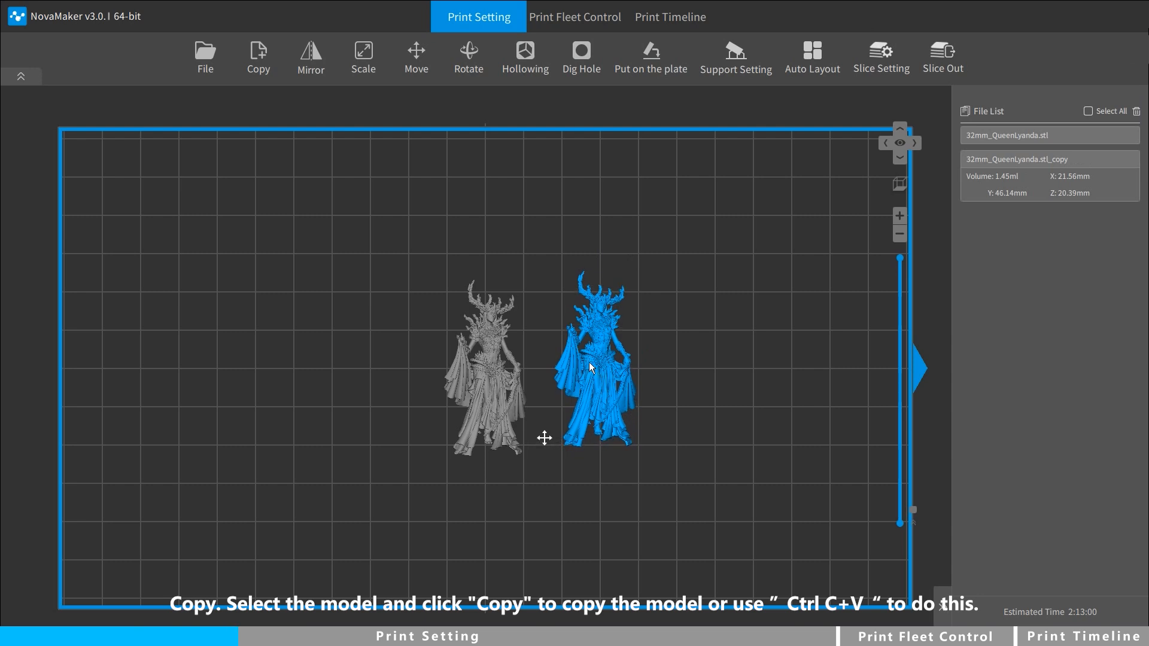
Mirror the copied figure along the X axis, and mirror it back along the same axis
click(314, 70)
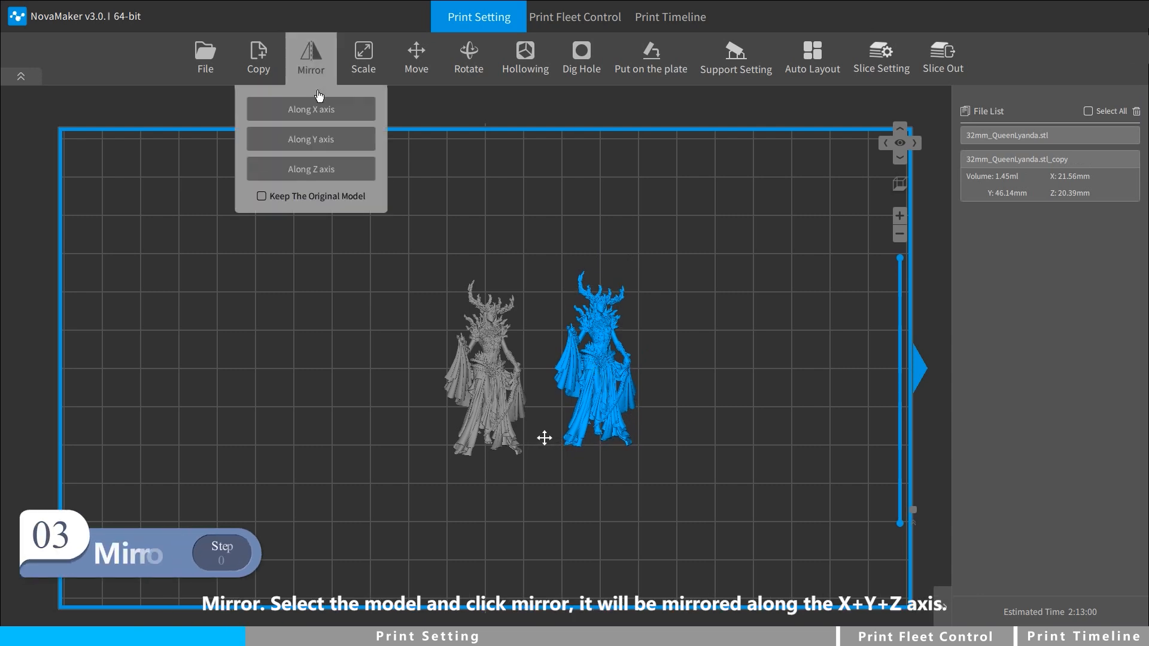
click(317, 120)
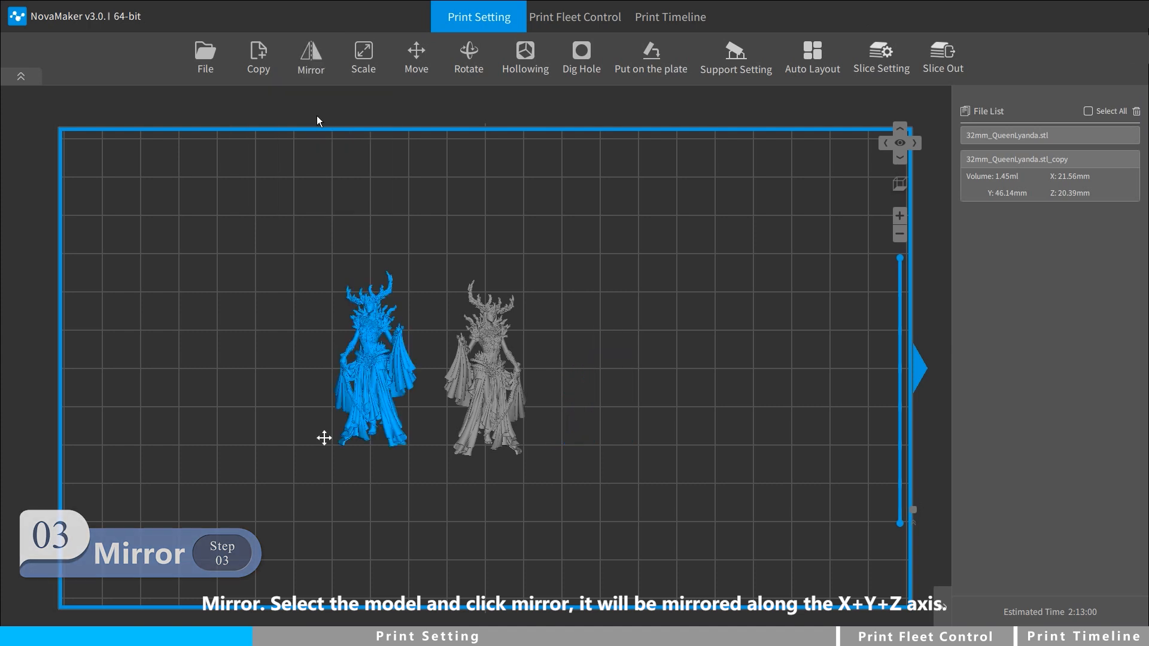
click(315, 85)
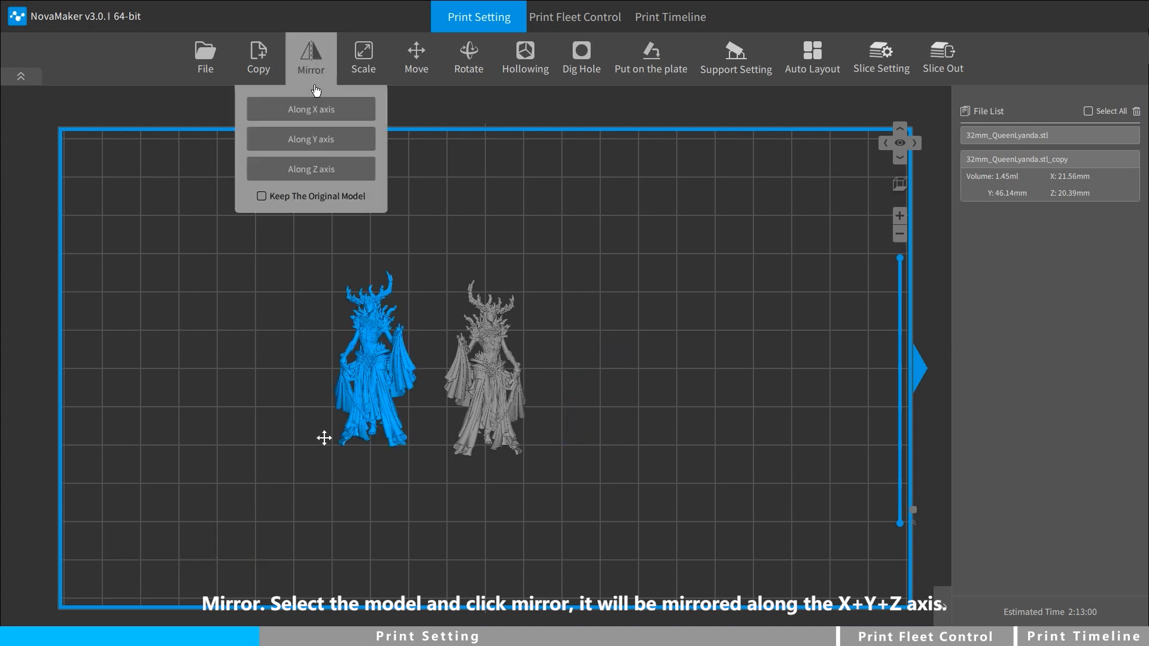
click(320, 109)
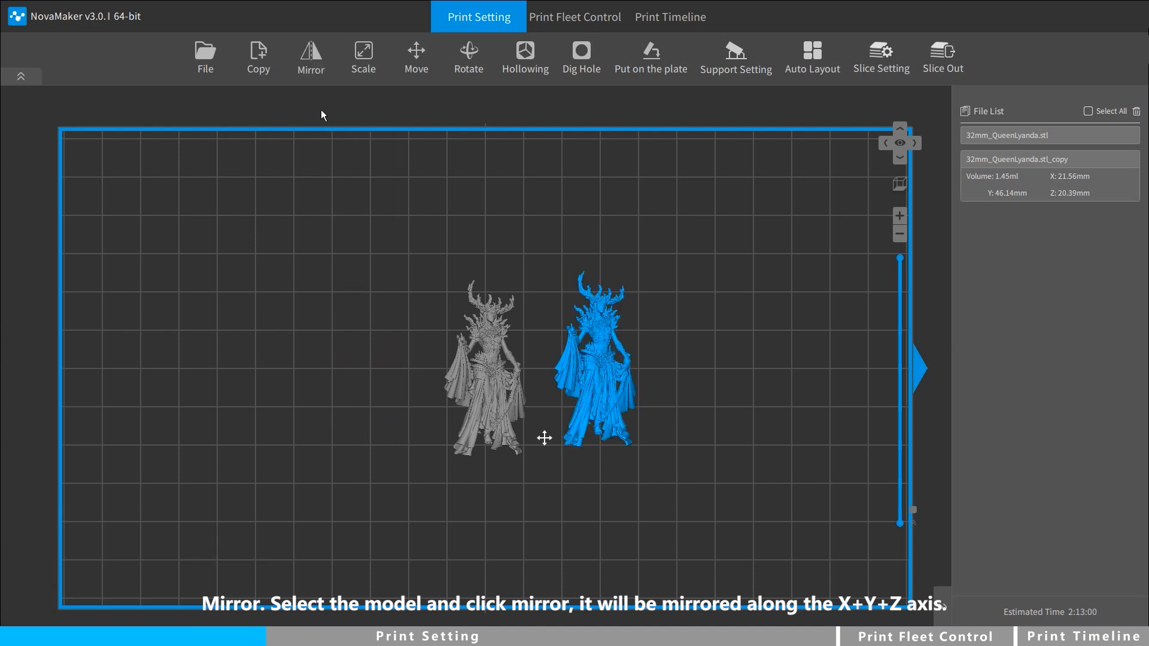
Enlarge the copied figure proportionally to 130%
click(365, 78)
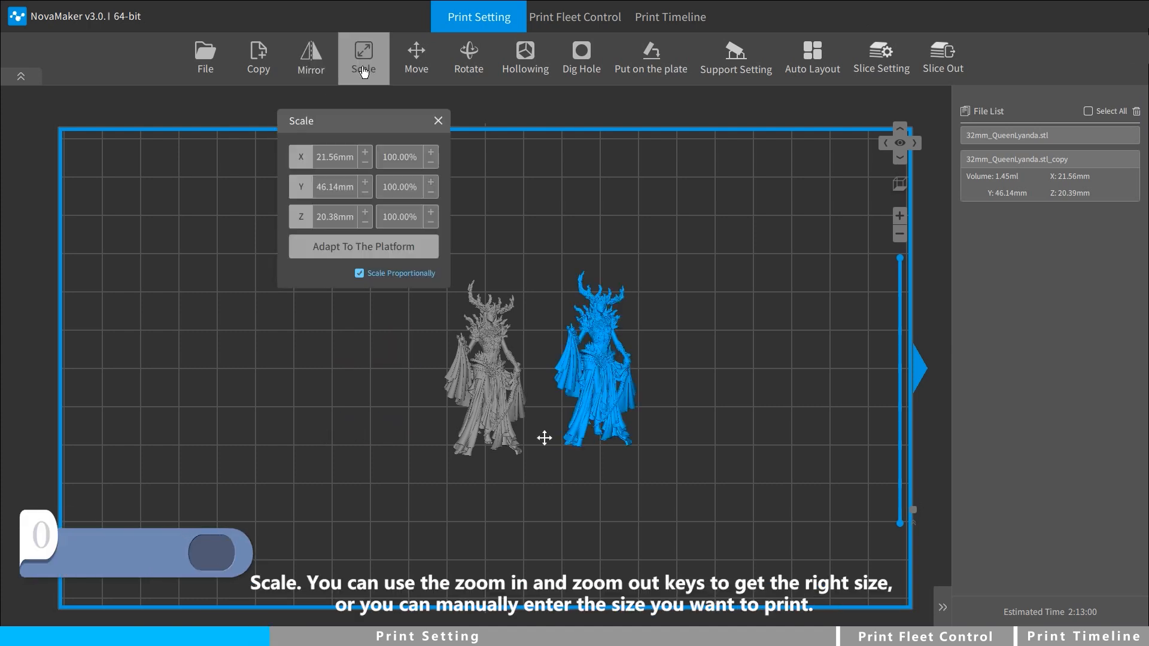
click(435, 154)
click(434, 154)
click(434, 155)
Set the copied figure's Y size to 120 mm with proportional scaling, and adapt it to the platform
click(338, 186)
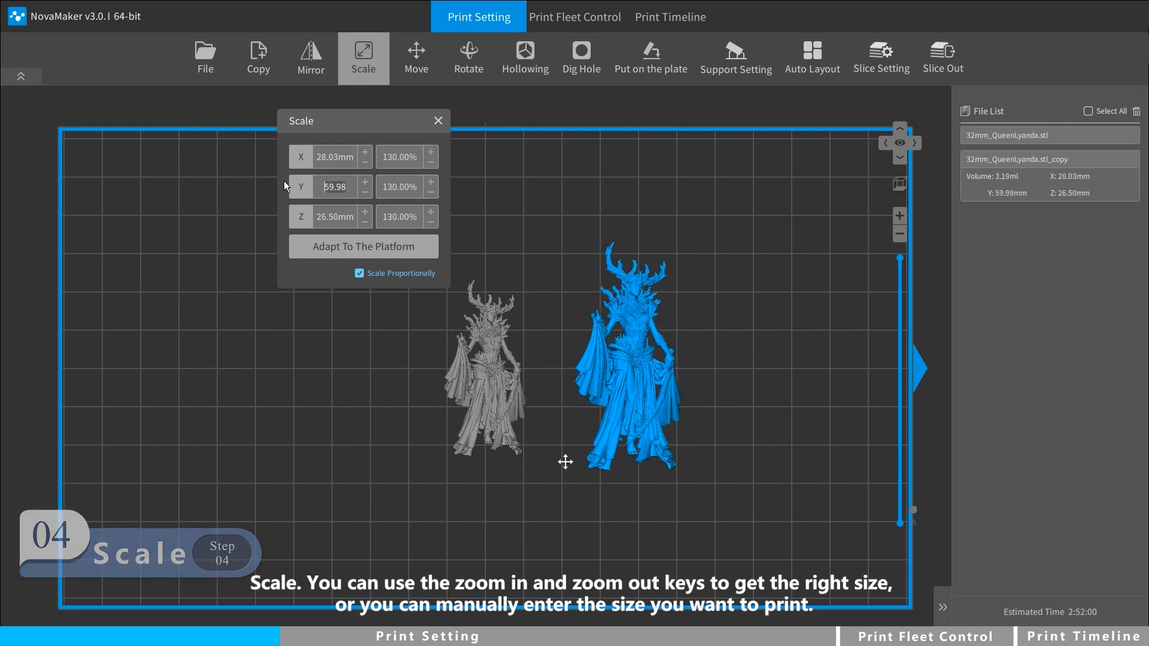
text(120)
key(Return)
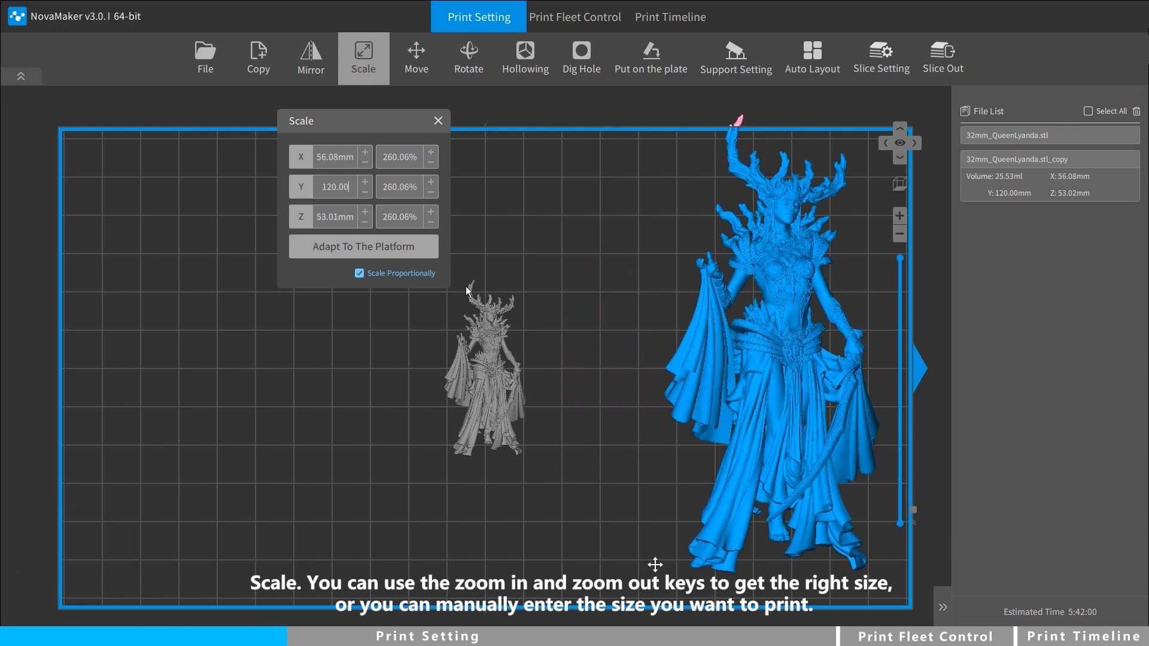
click(364, 246)
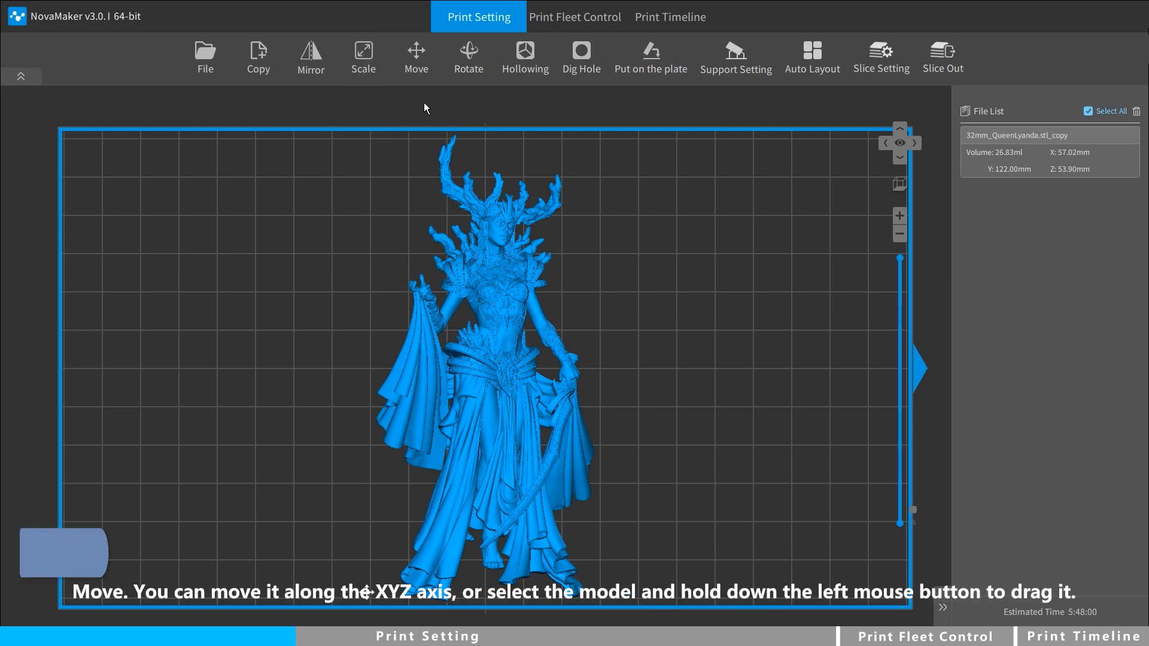
Move the figure 1 mm along the X axis and shift it slightly further by hand on the plate
click(416, 58)
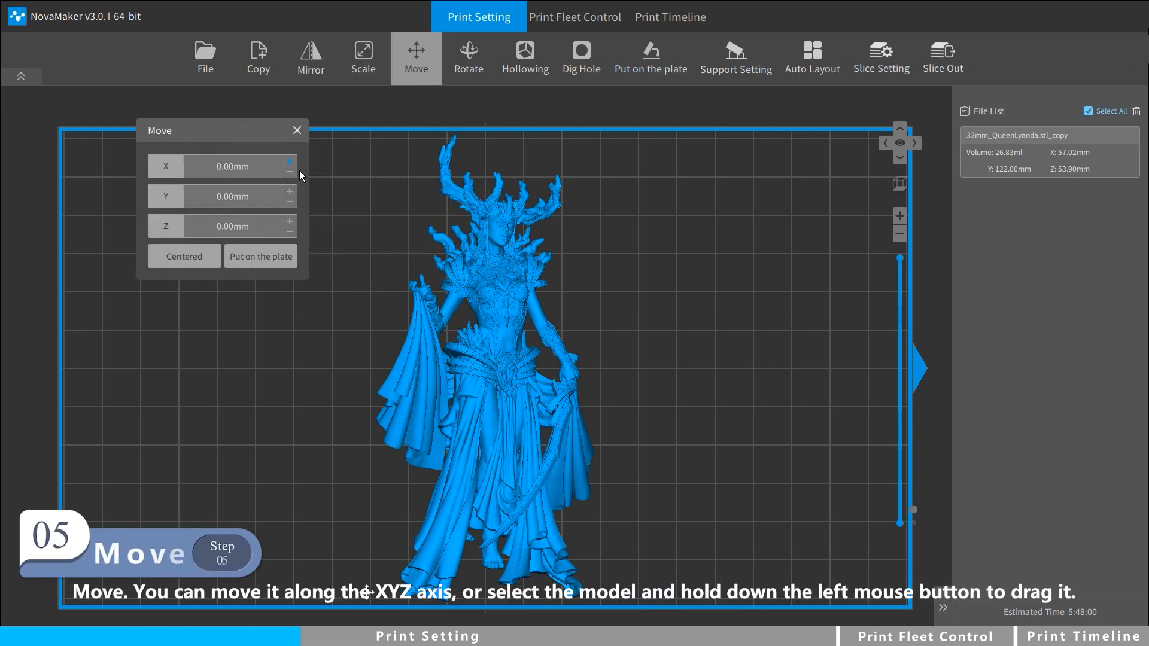
click(289, 163)
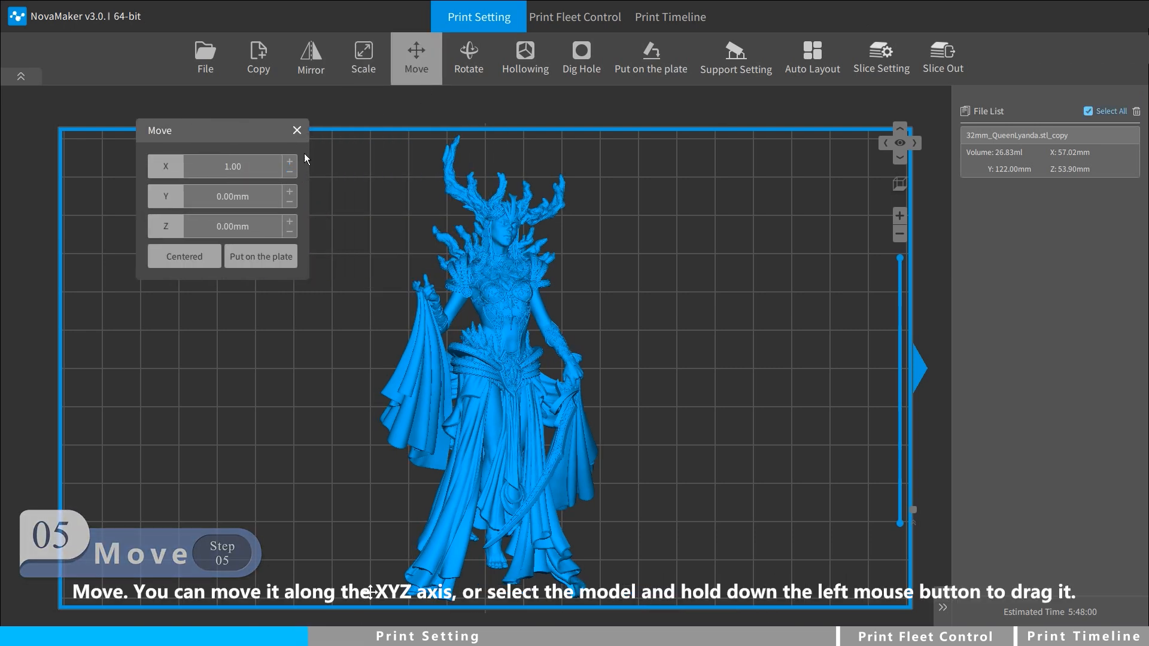
mouse_move(517, 324)
mouse_down()
mouse_move(632, 334)
mouse_move(487, 339)
mouse_move(517, 340)
mouse_up()
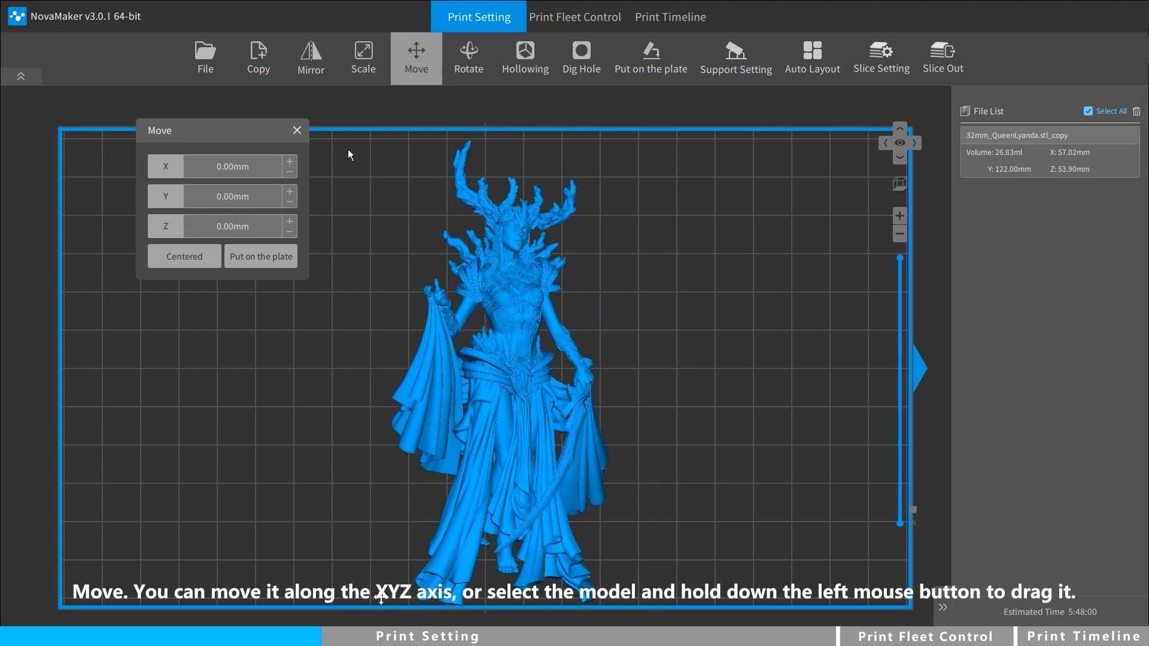
click(296, 131)
Rotate the figure +90° about the X axis so it stands upright, and put it on the plate
click(468, 58)
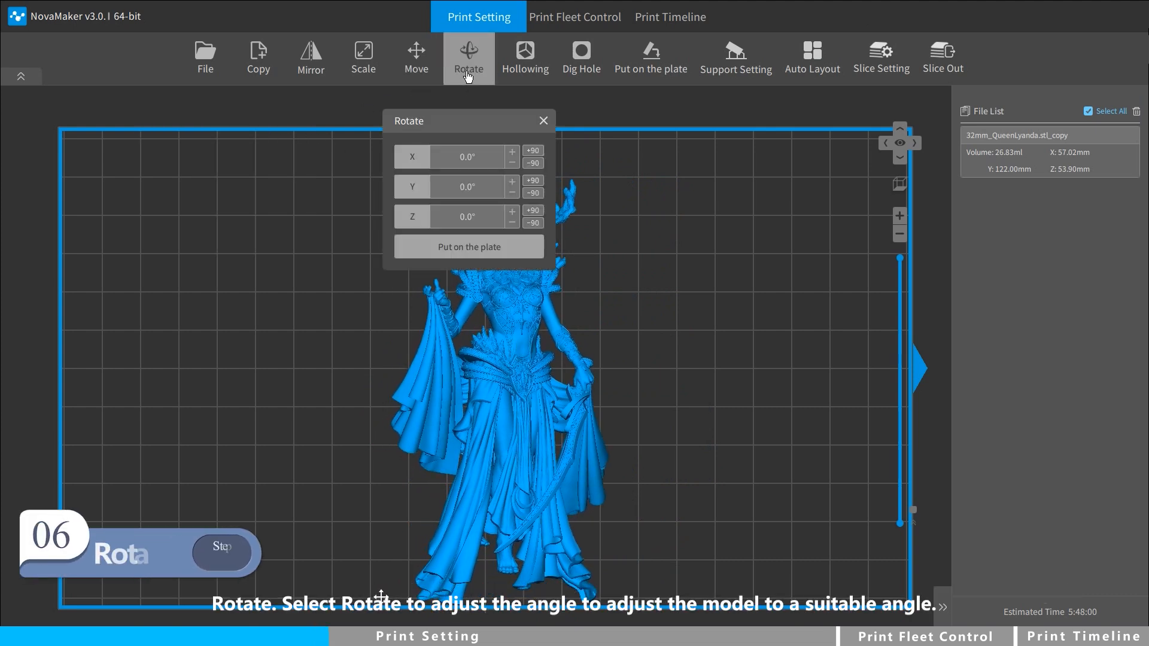
click(532, 150)
drag(533, 150, 372, 296)
click(315, 277)
right_drag(687, 332, 648, 297)
scroll(648, 296, down, 2)
middle_drag(648, 297, 684, 339)
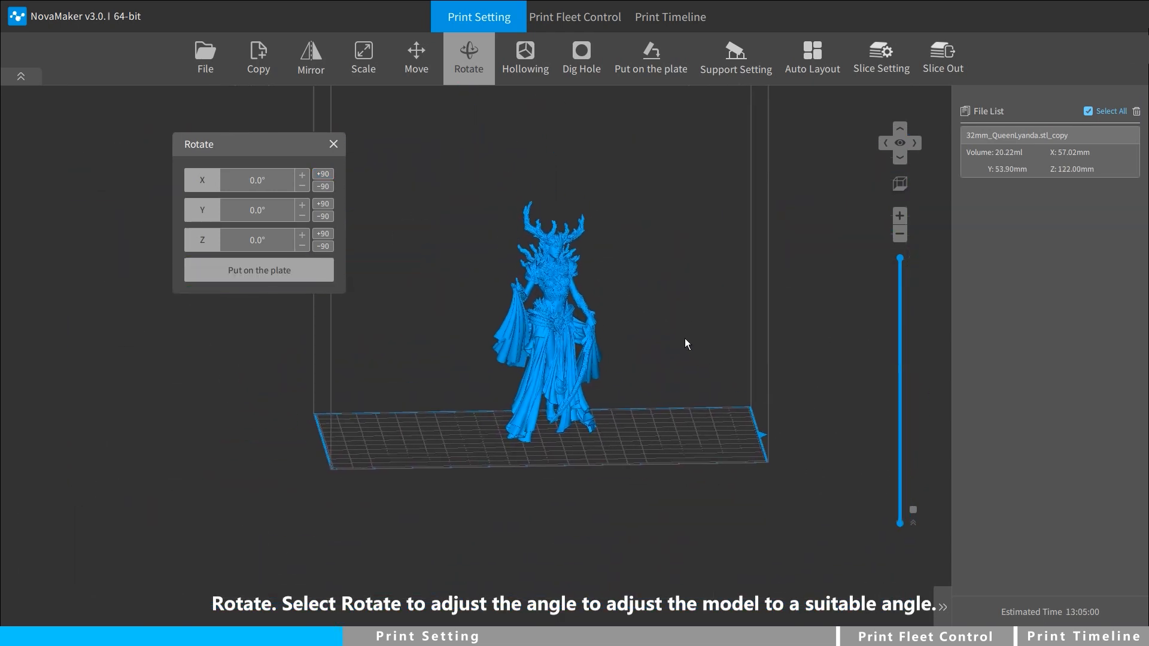
Hollow the figure with a 2.00 mm wall thickness and 0.50 mm accuracy, and inspect its interior in cross-section
scroll(687, 334, up, 3)
click(526, 58)
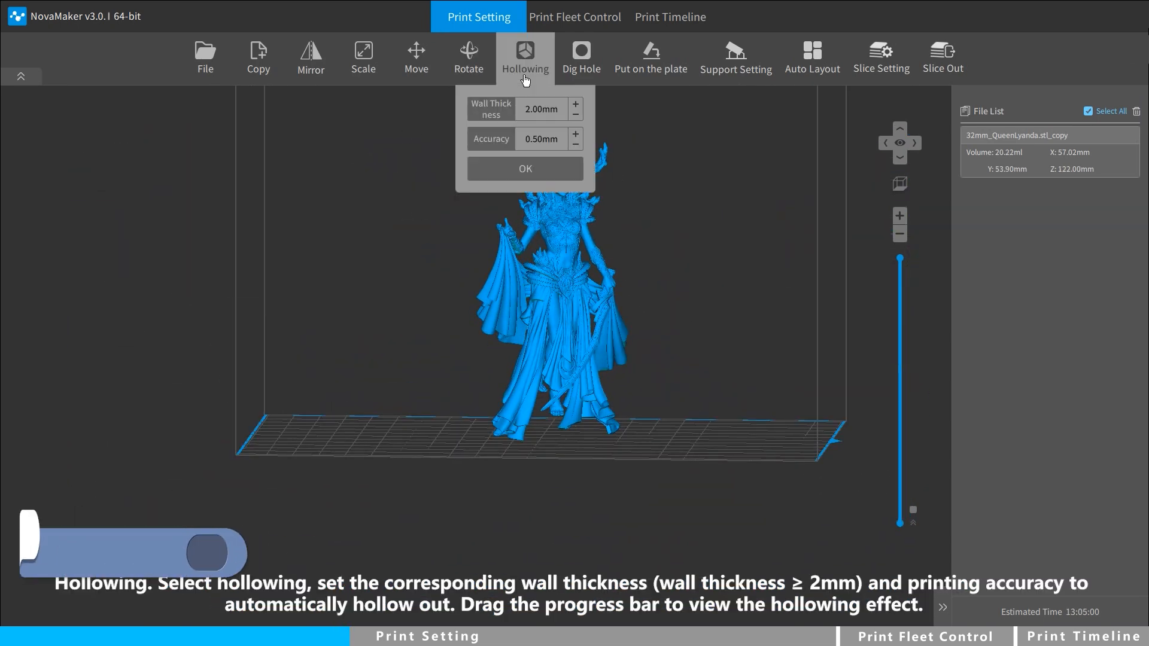
middle_drag(672, 193, 746, 215)
click(520, 80)
click(539, 177)
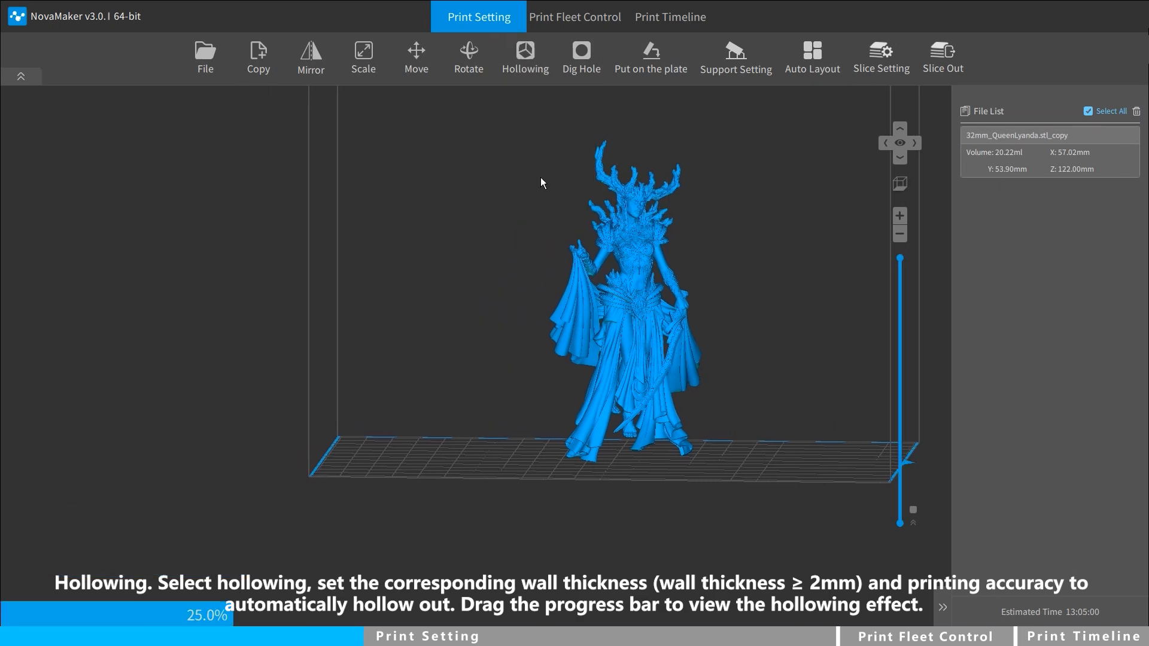
right_drag(652, 189, 687, 232)
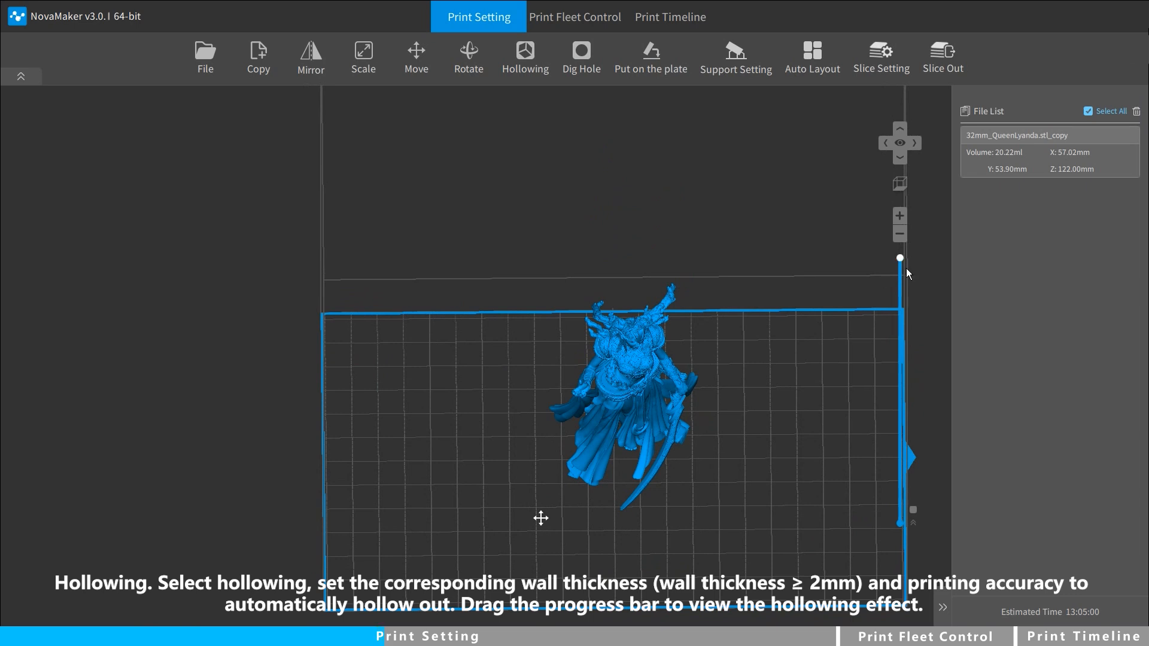
mouse_move(900, 267)
mouse_down()
mouse_move(902, 495)
mouse_move(900, 257)
mouse_up()
Dig a hole of 1.50 mm diameter and 5.00 mm depth in the heel of each foot
right_drag(805, 332, 796, 286)
middle_drag(798, 261, 711, 262)
click(581, 55)
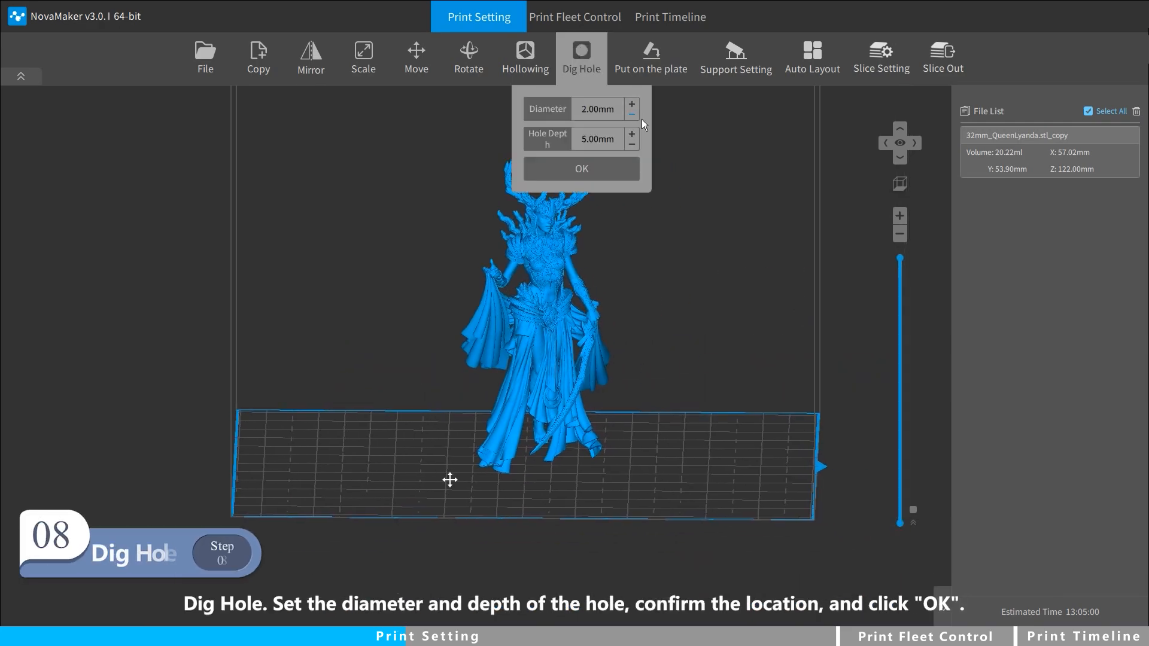
mouse_move(664, 323)
right_down()
mouse_move(658, 264)
mouse_move(655, 336)
mouse_move(737, 305)
right_up()
click(491, 464)
scroll(494, 470, up, 6)
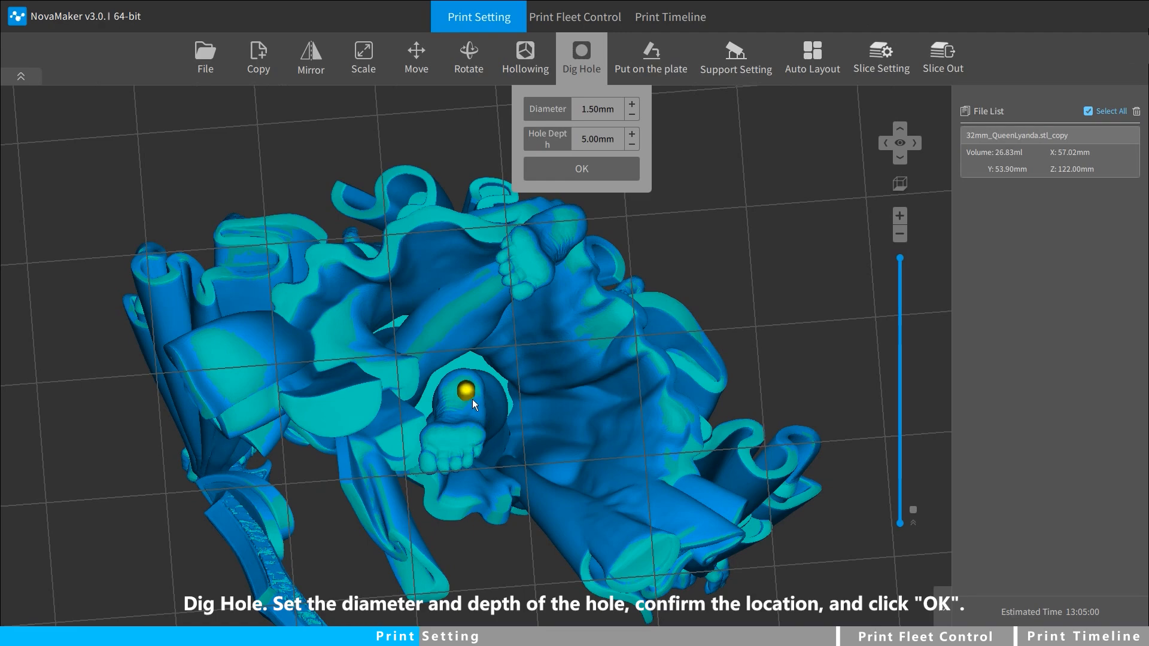
click(580, 168)
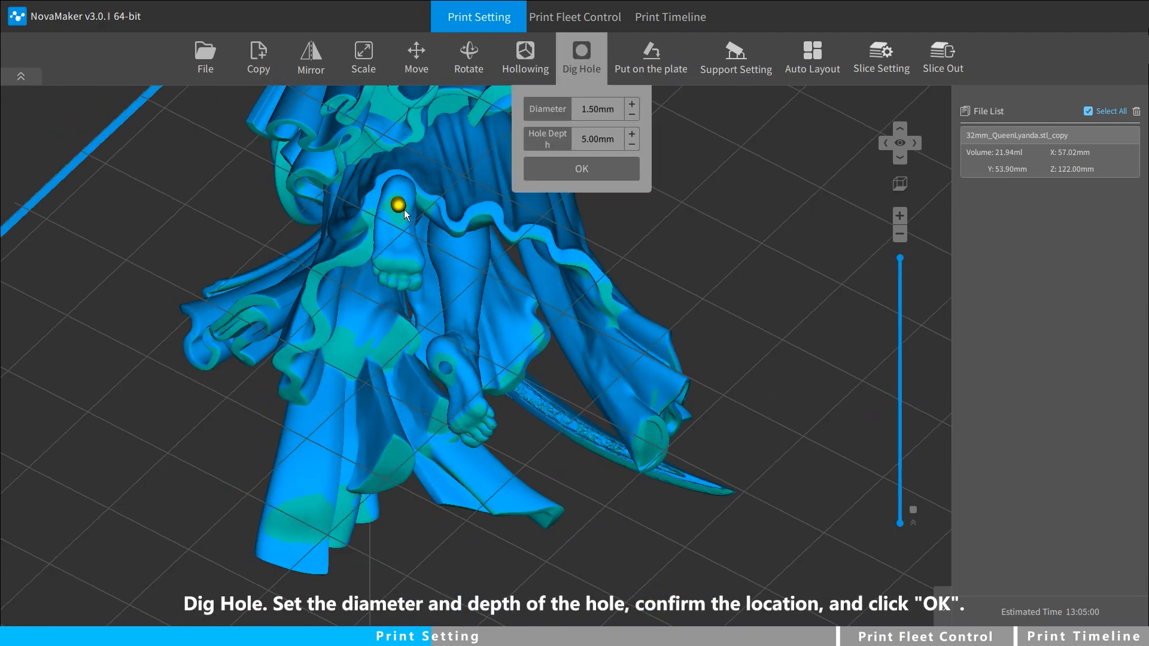
click(565, 174)
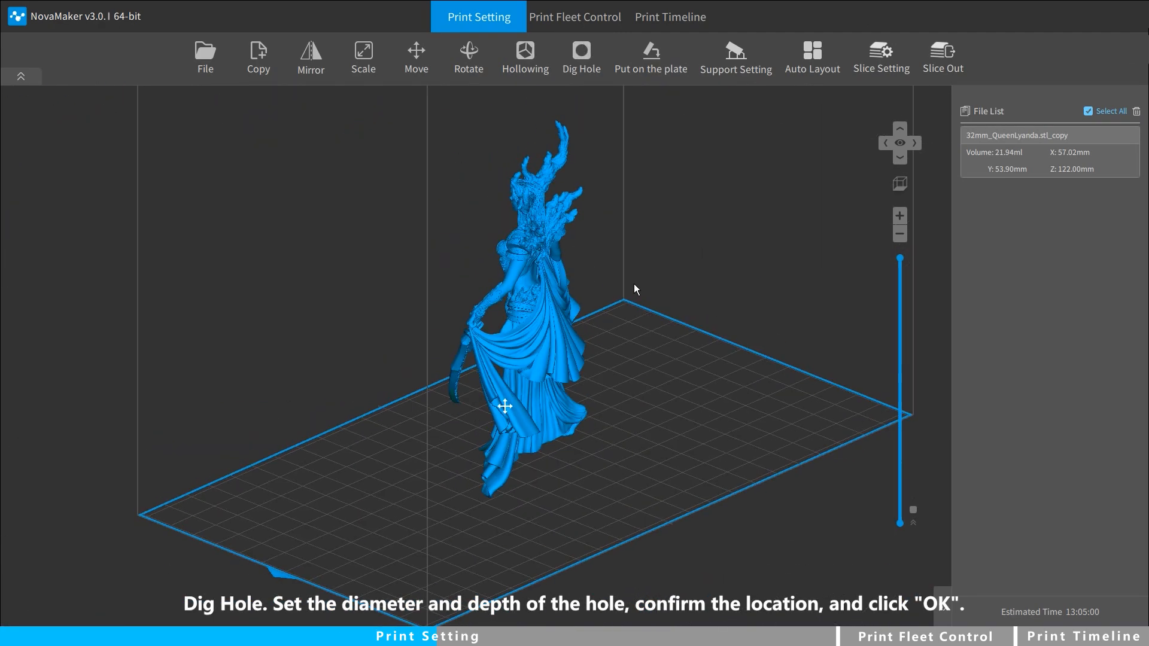
Dig a 1.50 mm hole, 5.00 mm deep, in the figure's lower back beside the cape, and inspect the cross-section
scroll(658, 311, up, 10)
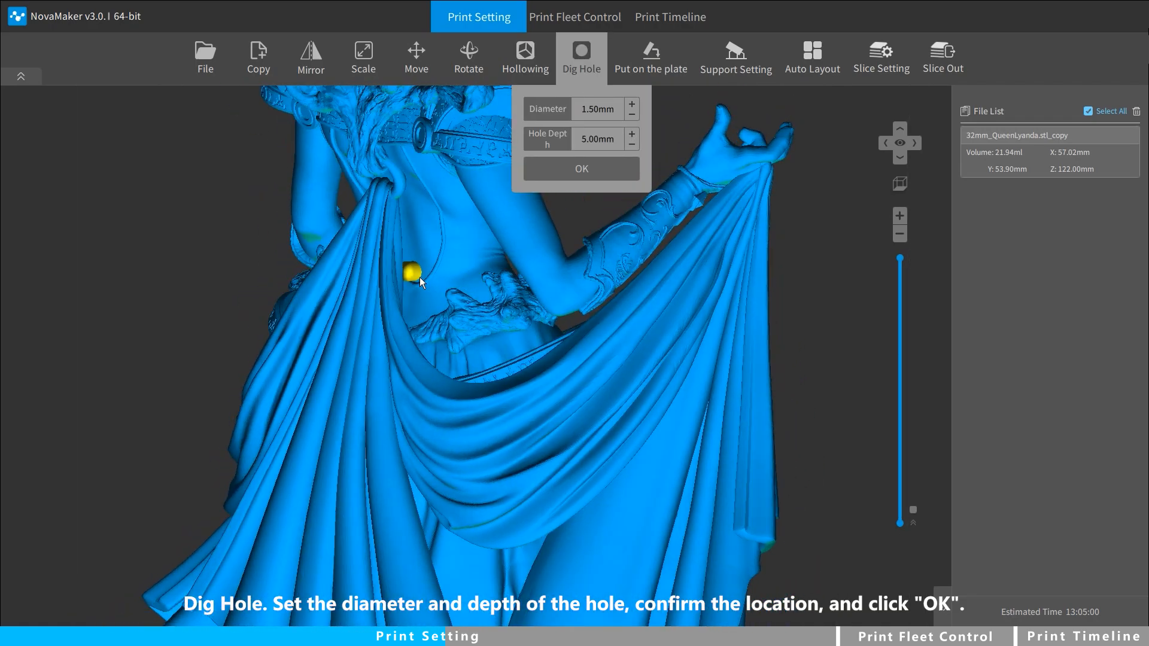
click(560, 173)
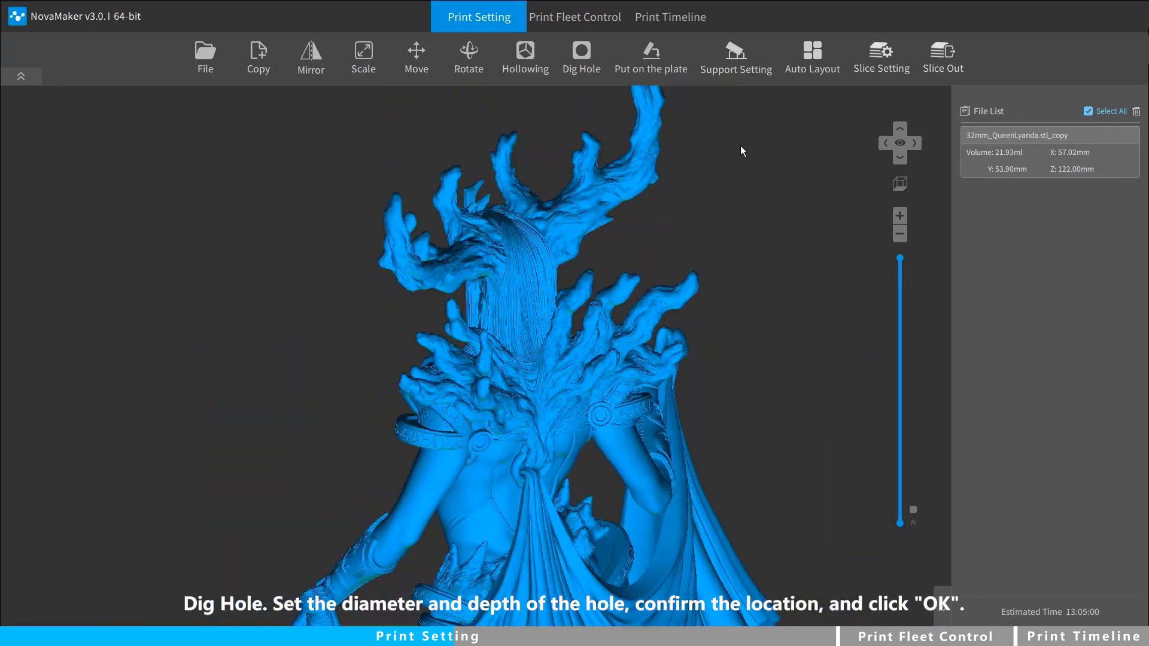
mouse_move(900, 260)
mouse_down()
mouse_move(908, 378)
mouse_move(902, 259)
mouse_up()
right_drag(779, 288, 809, 220)
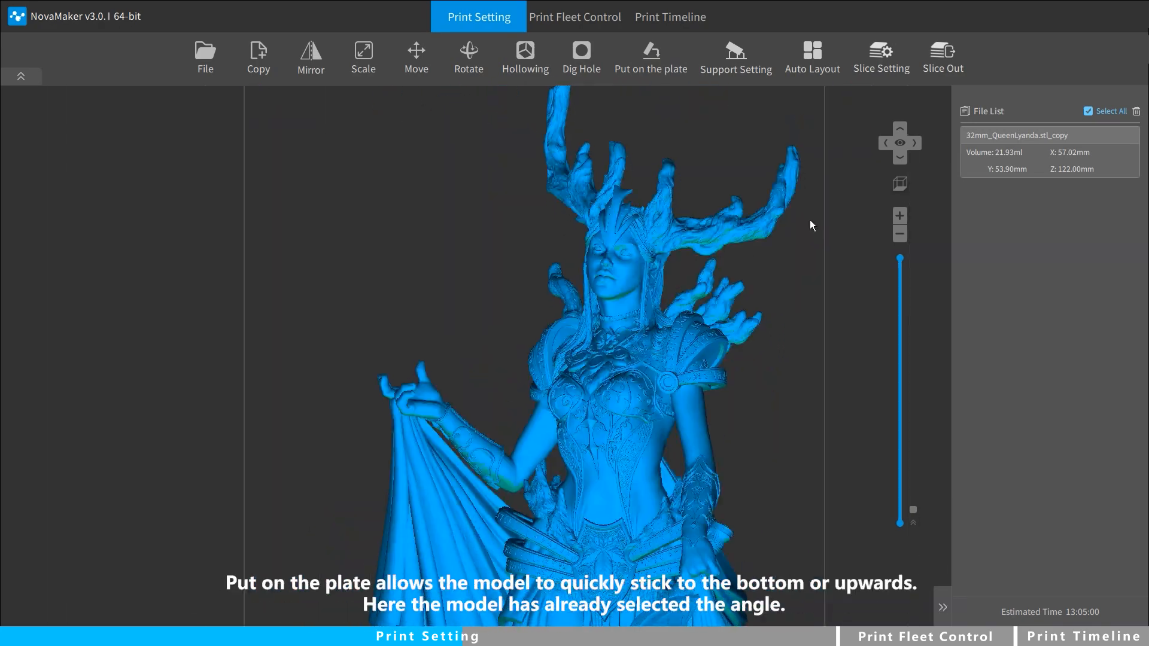
Apply Put on the plate to the upright figure and view it in full
click(658, 83)
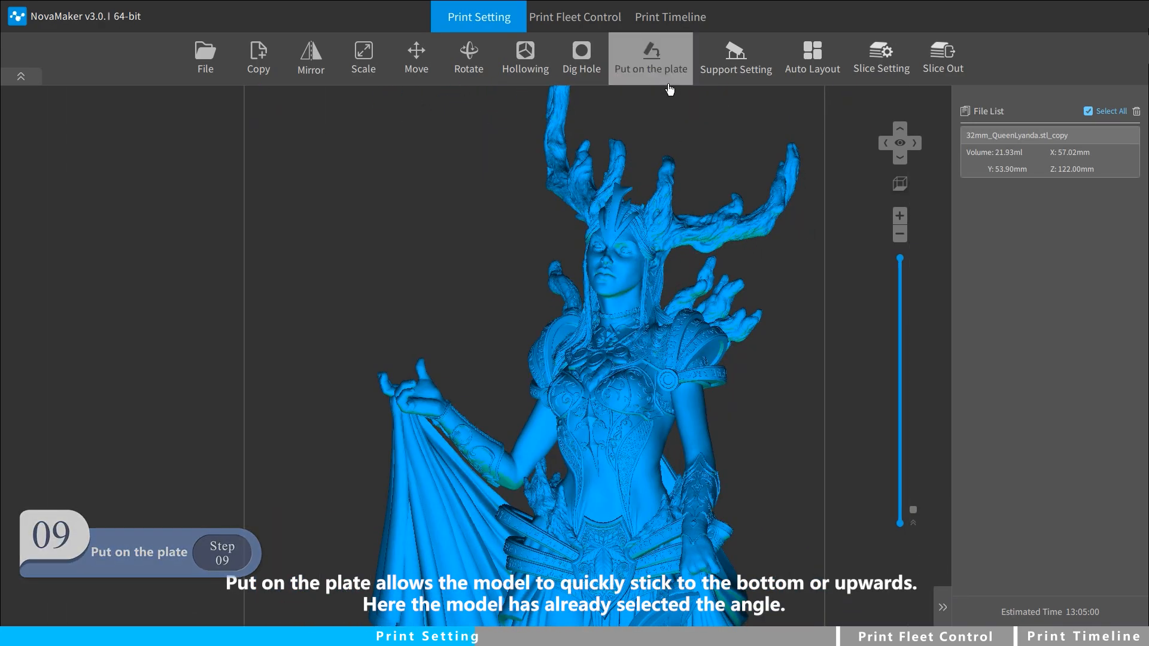
scroll(694, 183, down, 3)
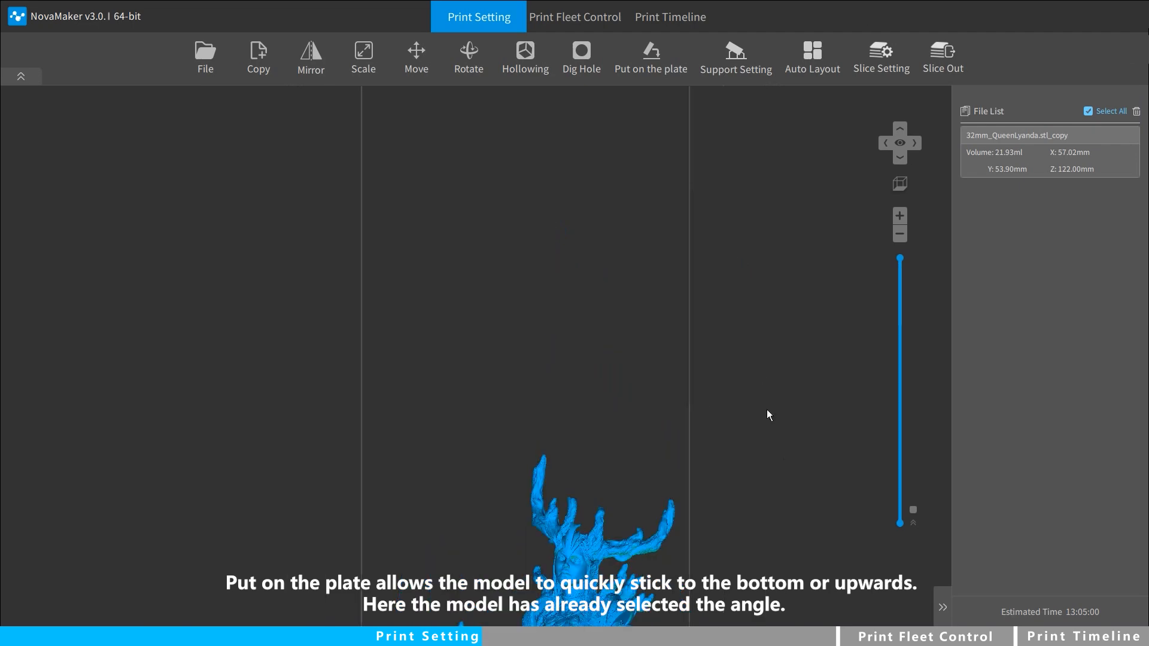
middle_drag(781, 450, 767, 267)
mouse_move(715, 486)
middle_down()
mouse_move(780, 391)
mouse_move(717, 396)
mouse_move(707, 384)
middle_up()
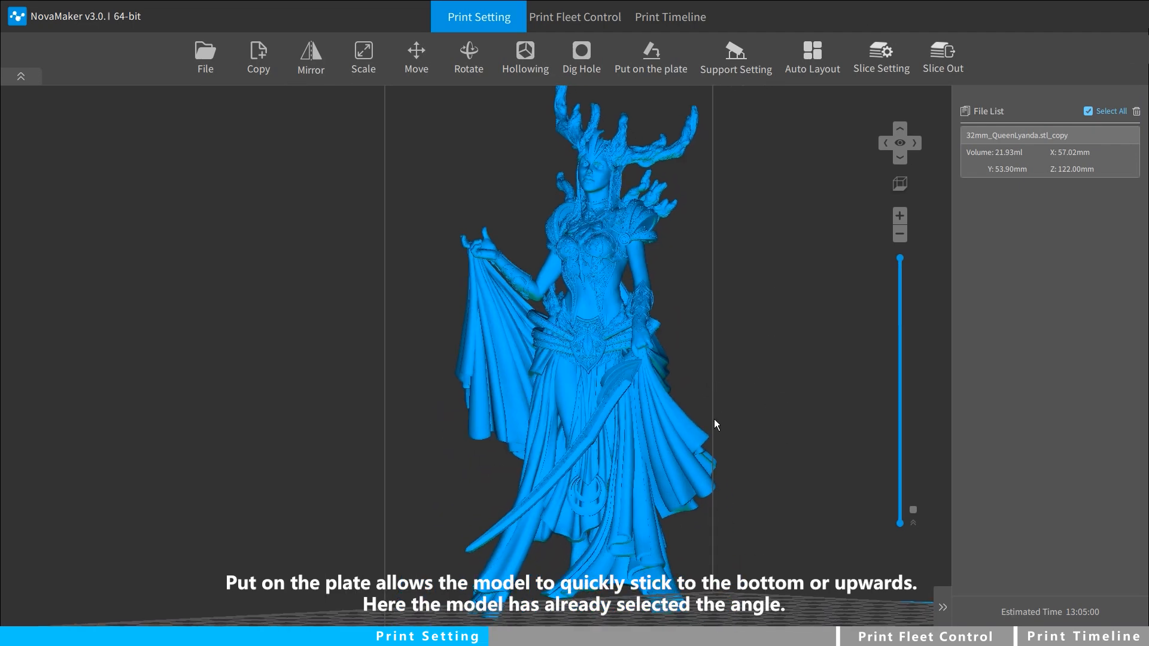
right_drag(713, 420, 745, 419)
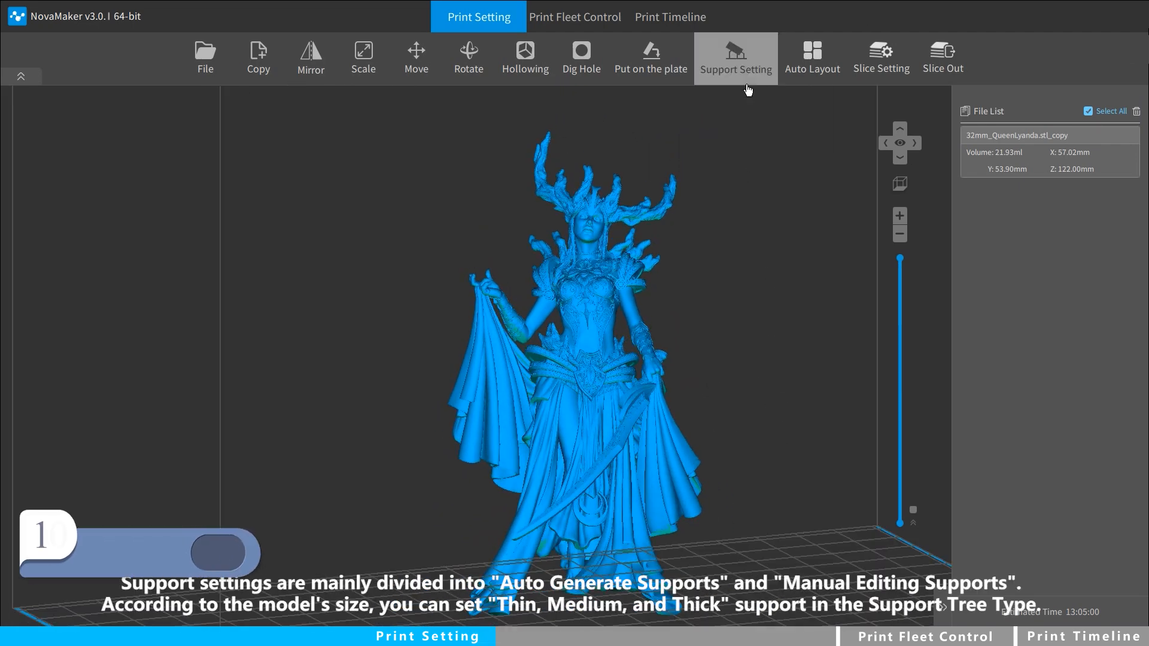
Auto-generate Thin supports for the figure with Support Area Preview and Add Support Baseboard enabled, and accept auto-fixing the model
click(746, 82)
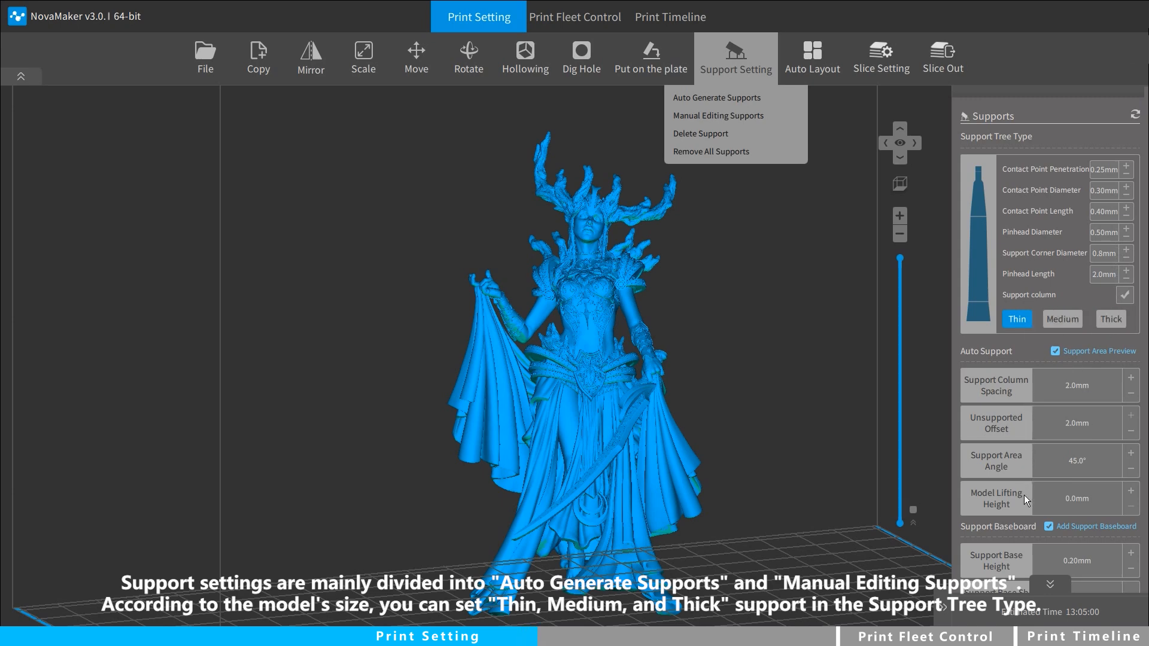
scroll(1024, 494, down, 1)
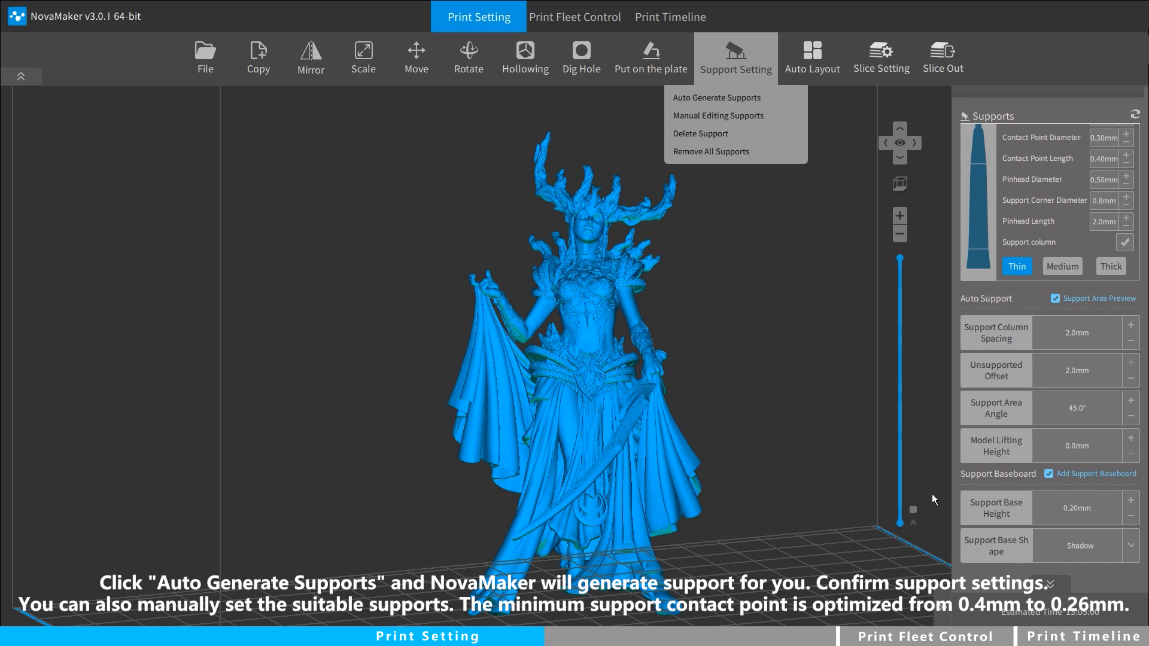
click(761, 108)
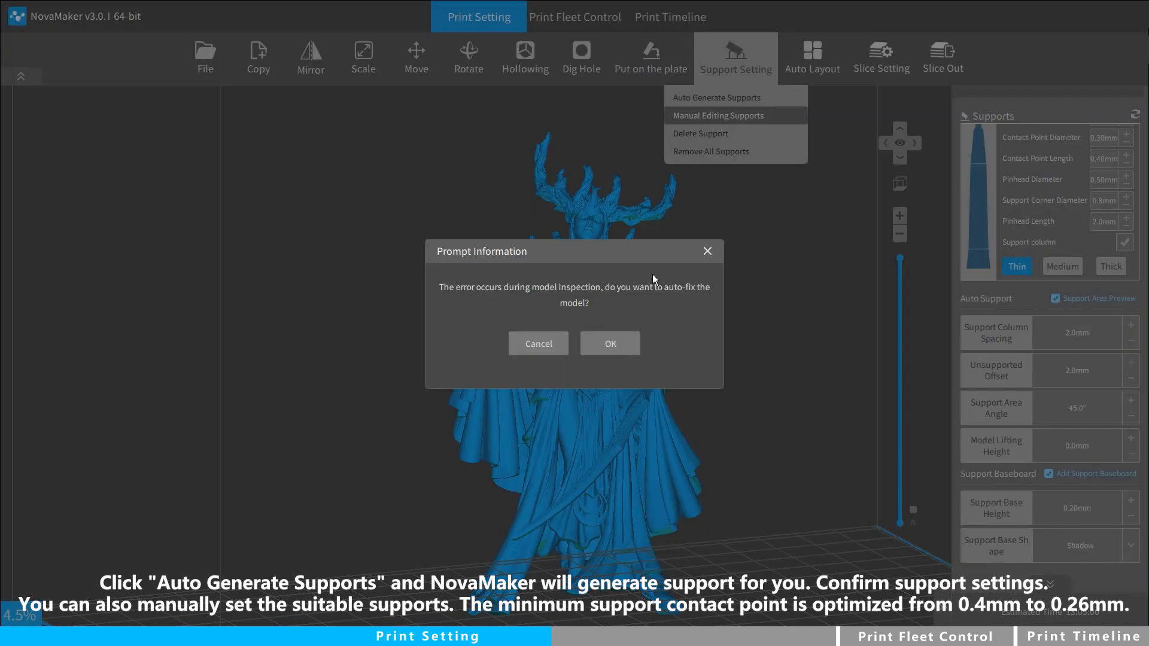
click(633, 343)
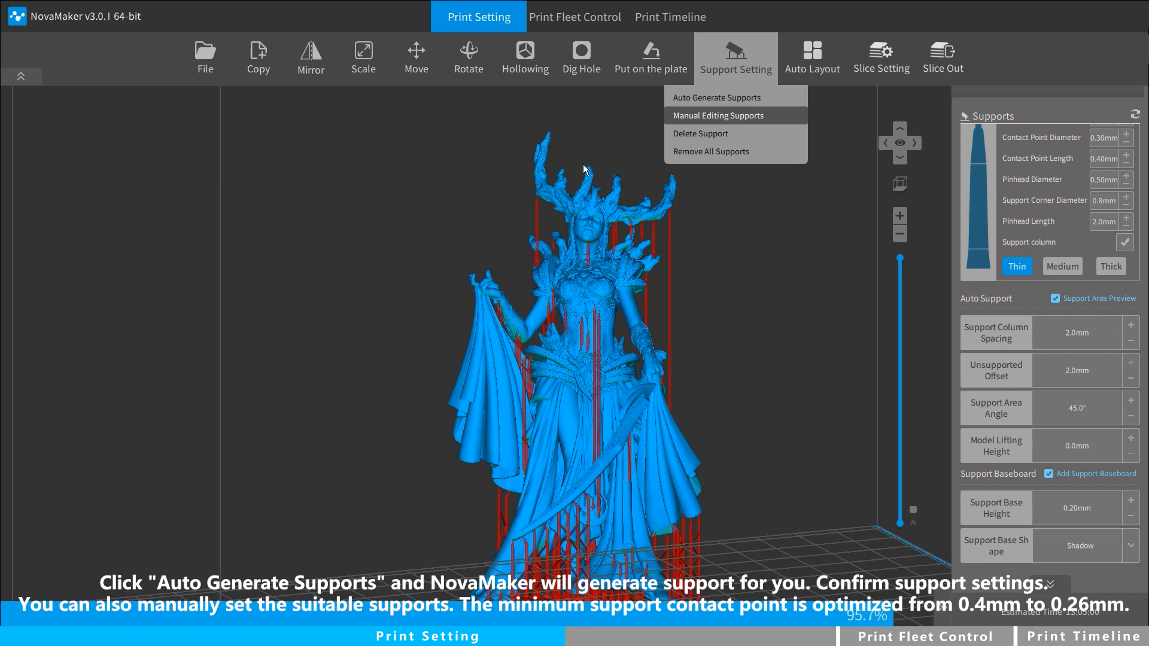
Inspect the generated supports around the figure and beneath the cape and skirt, with Manual Editing Supports active
drag(720, 249, 664, 259)
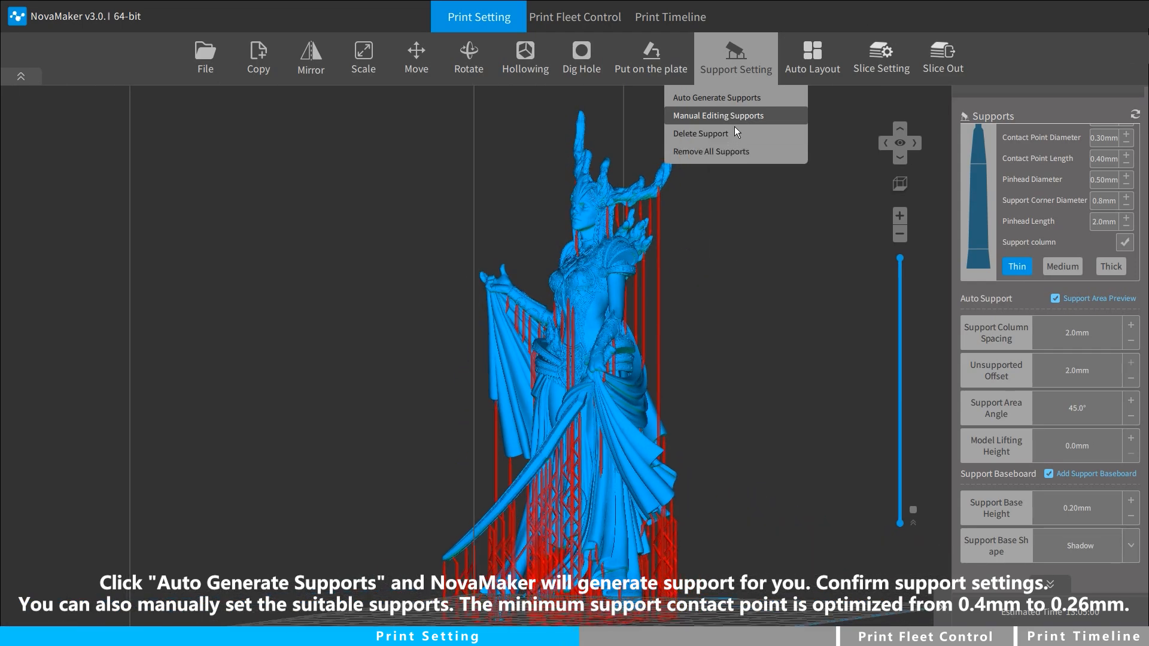
drag(697, 448, 574, 431)
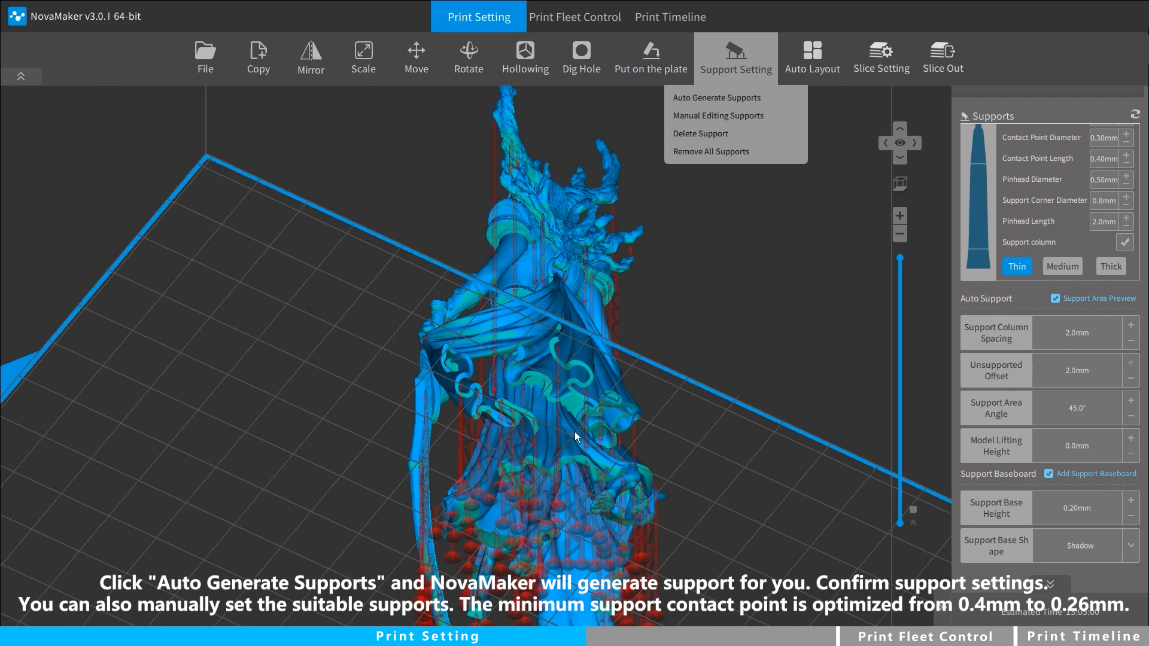
click(717, 115)
scroll(598, 277, up, 5)
drag(563, 264, 493, 313)
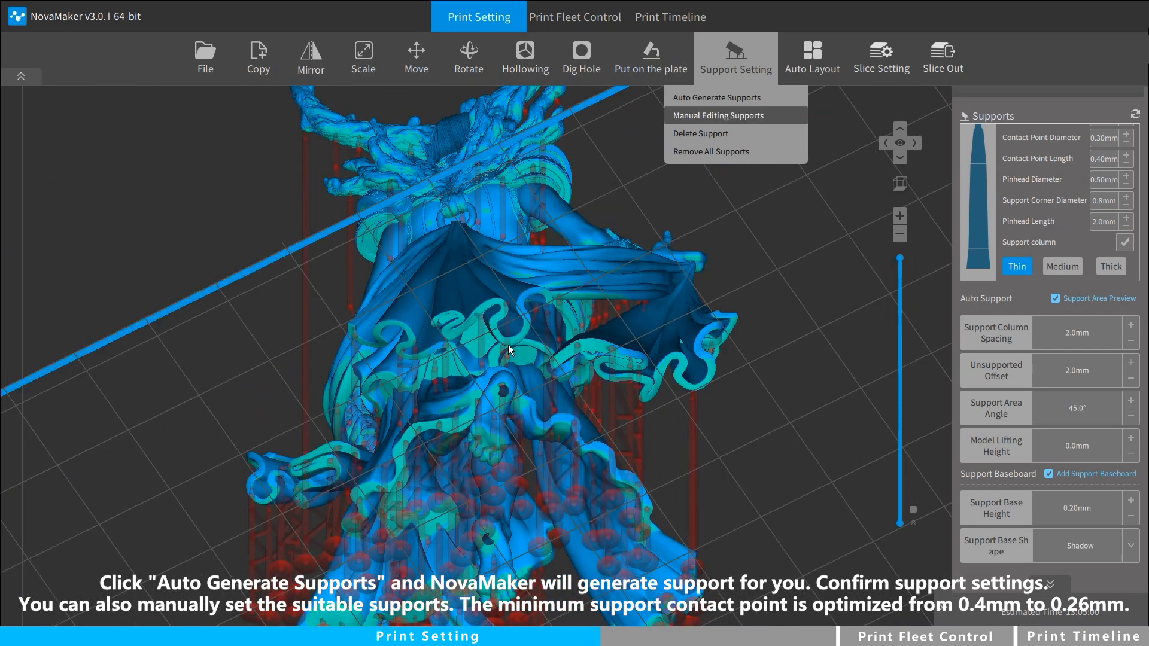
scroll(540, 353, down, 5)
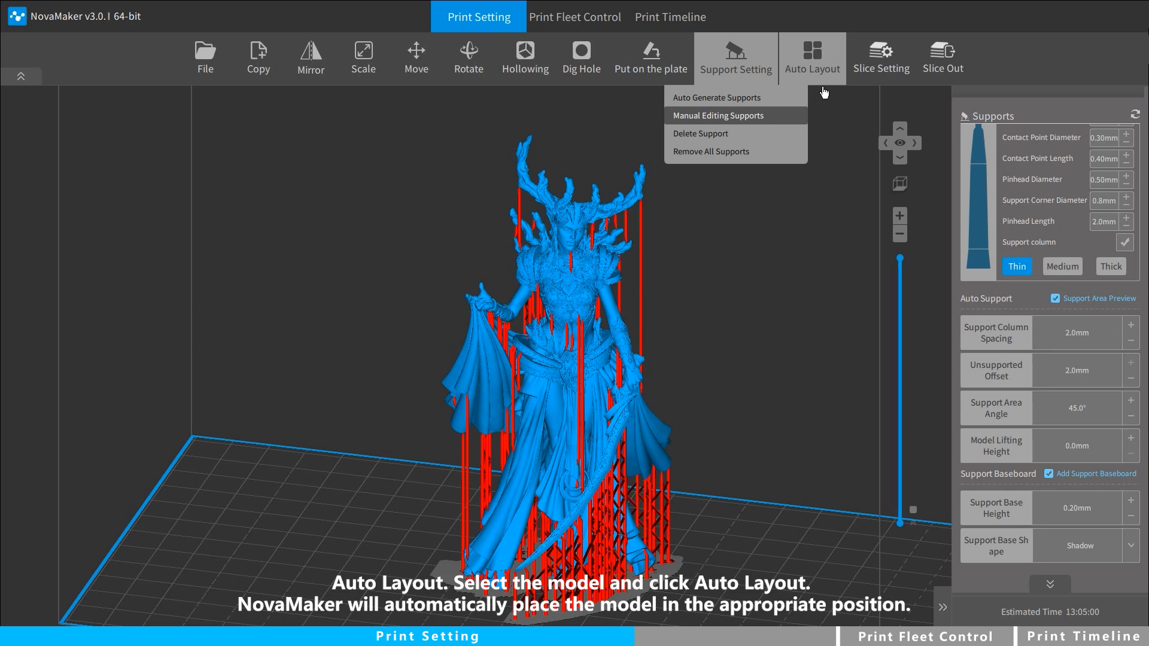
Set the slice exposure time to 2.8 s, initial layer quantity to 8 and initial layer exposure time to 45 s, and save the settings
click(861, 88)
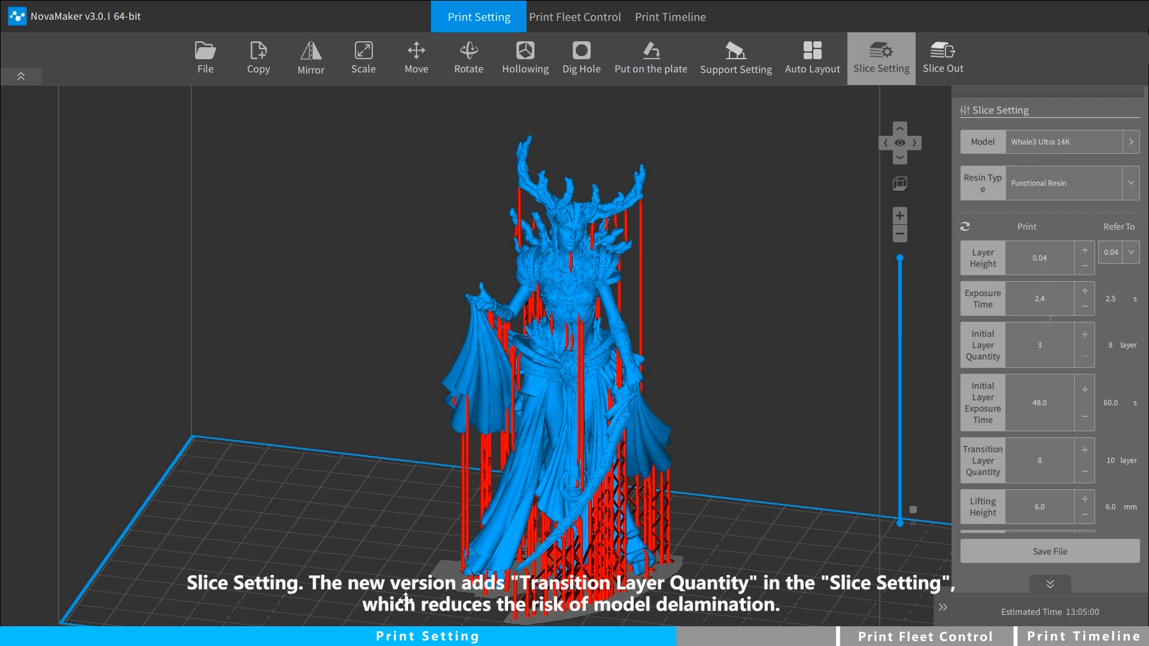
double_click(1038, 299)
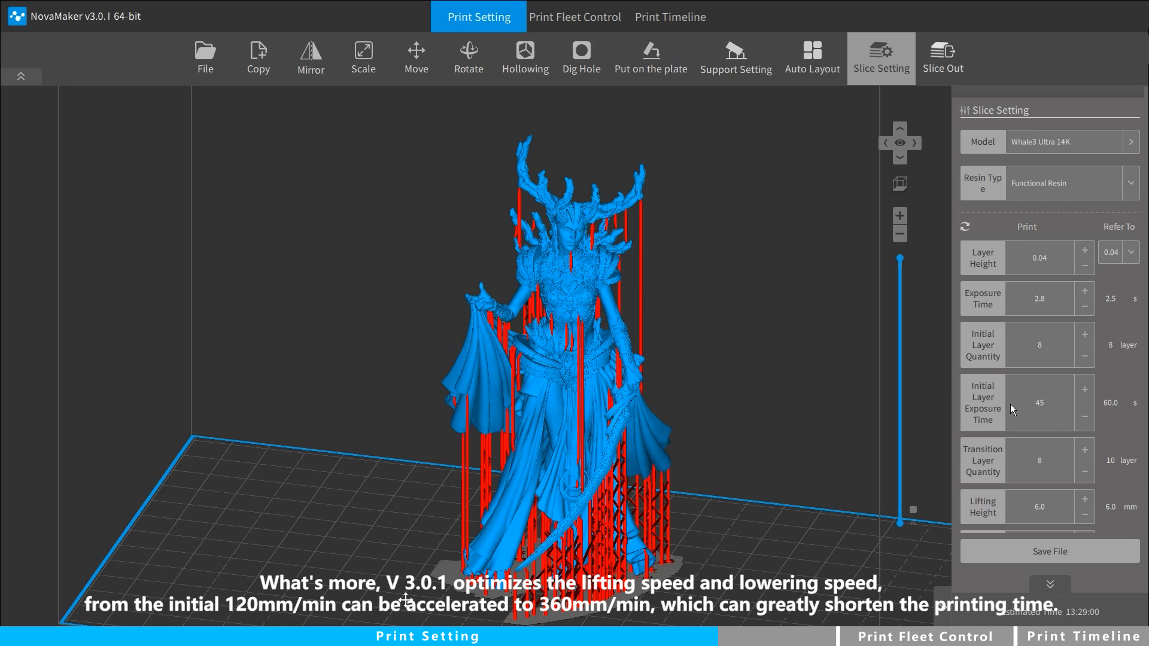
scroll(1010, 404, down, 3)
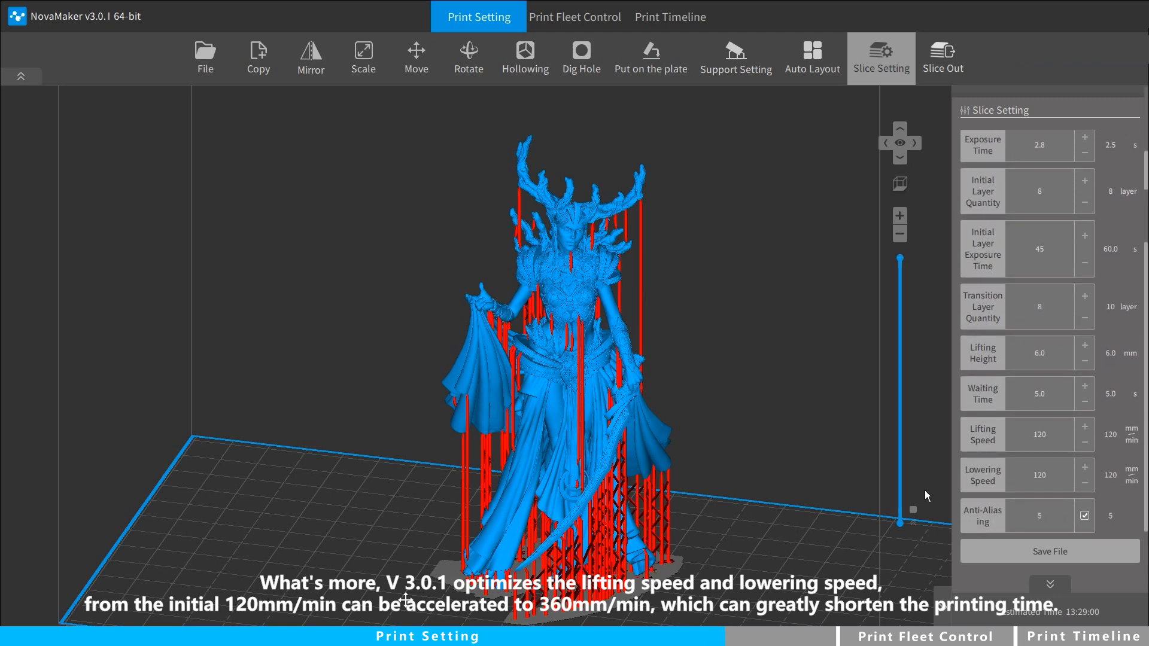
right_drag(778, 519, 773, 459)
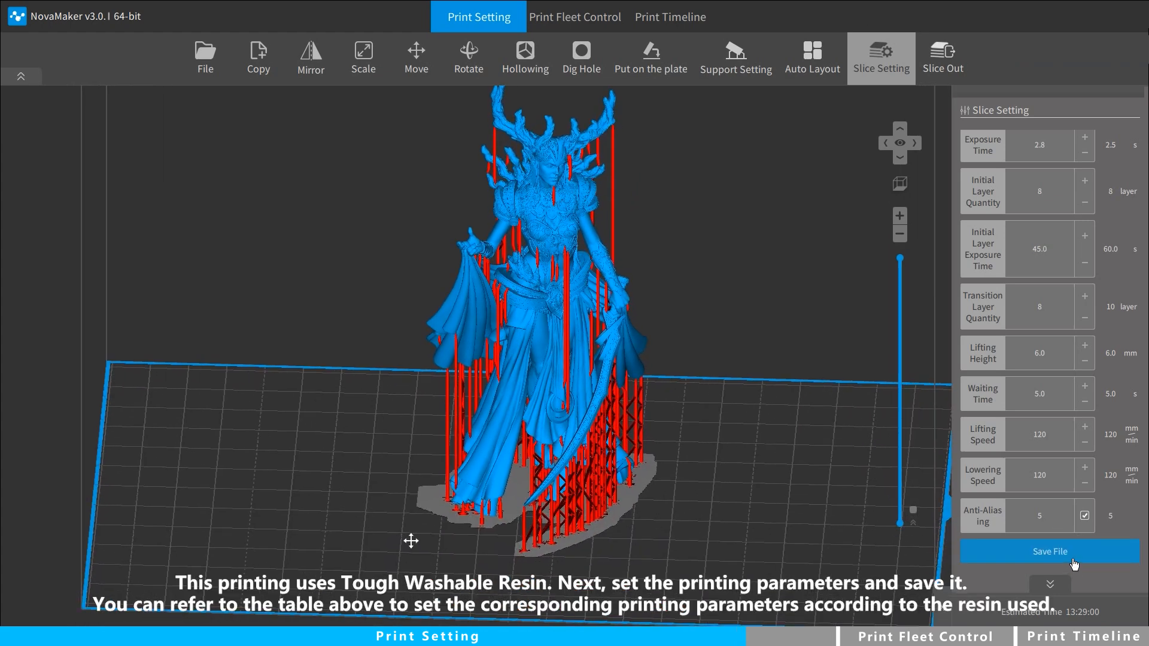
click(1074, 565)
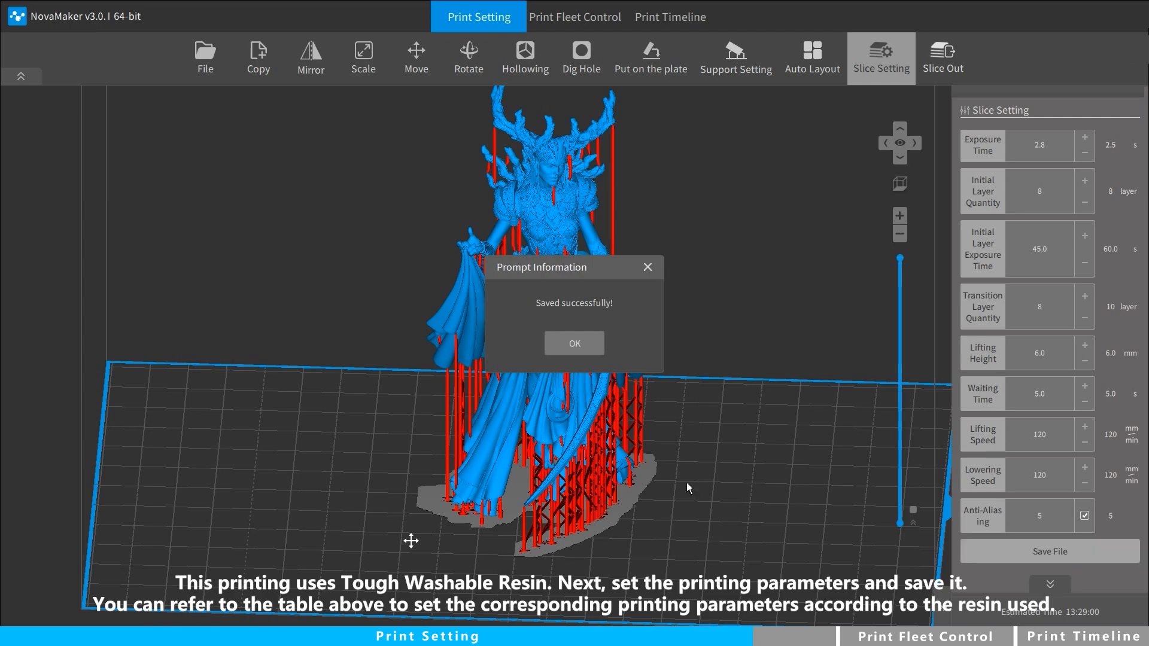
click(588, 350)
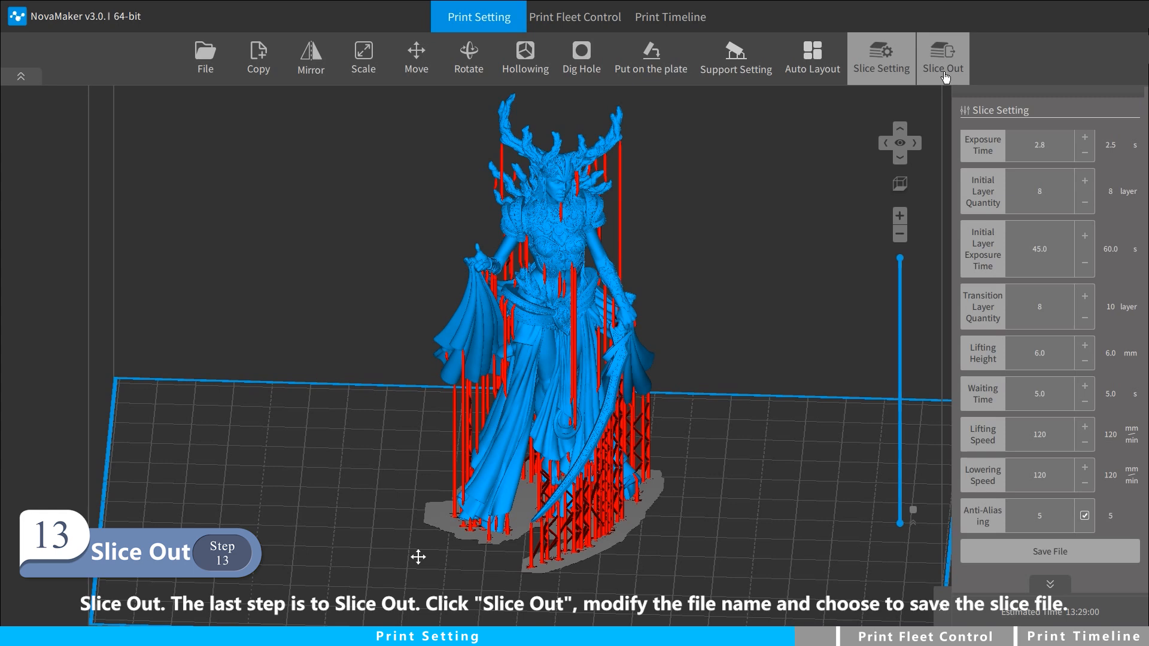
Slice out the supported figure to a CWS file named nvzhanshi in the Queen_Lyanda_32mm_NoSupports(1) folder and close the slicing report
click(944, 73)
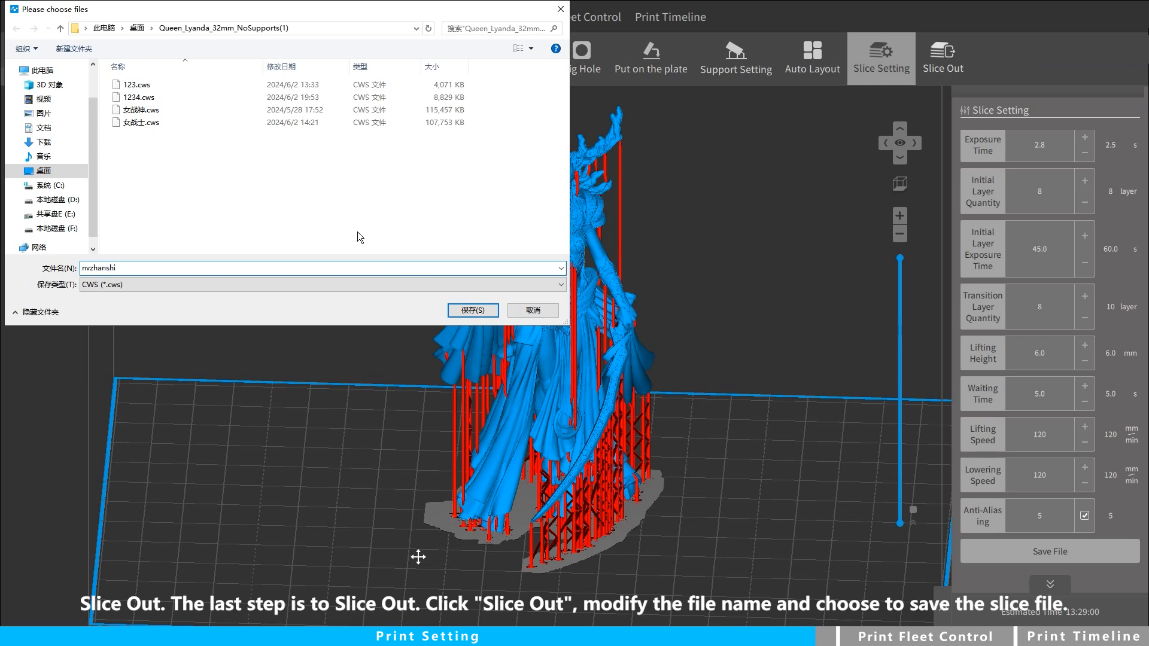
click(473, 310)
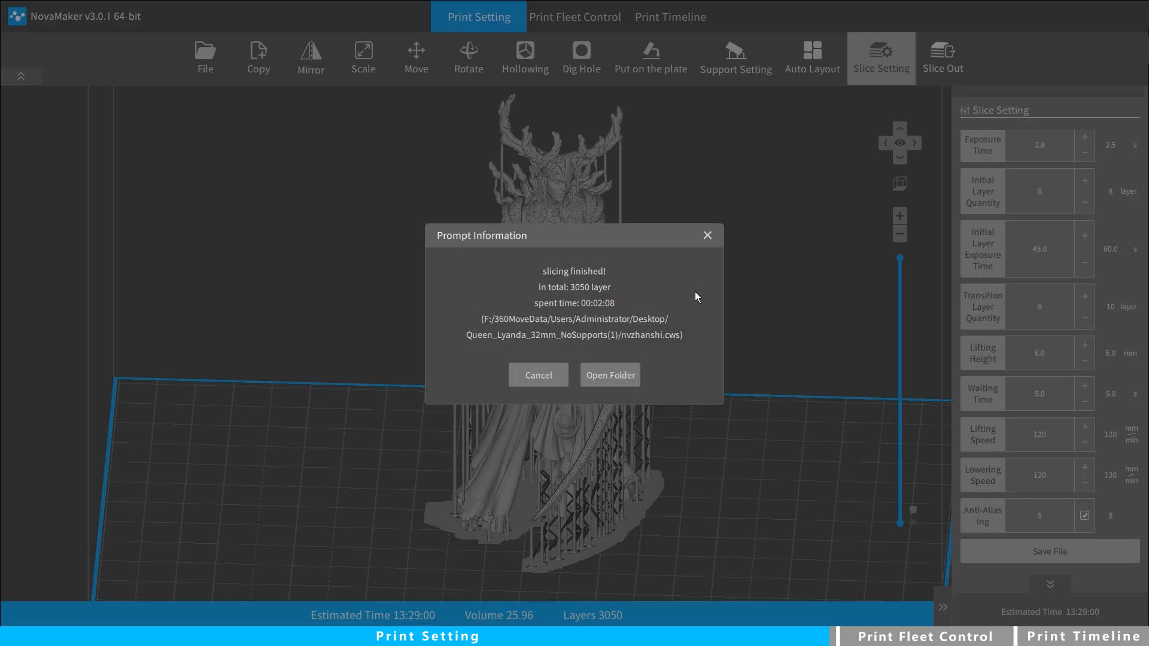
click(707, 235)
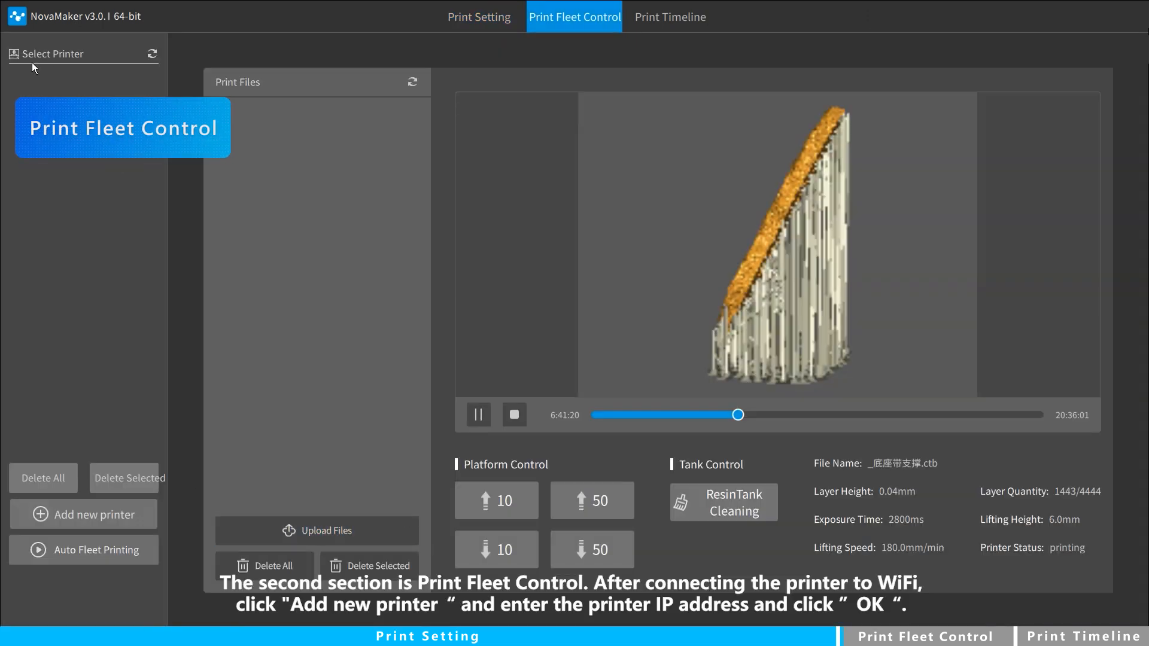
Add two new printers in Print Fleet Control using the IP addresses 192.168.2.7 and 192.168.2.10
click(120, 520)
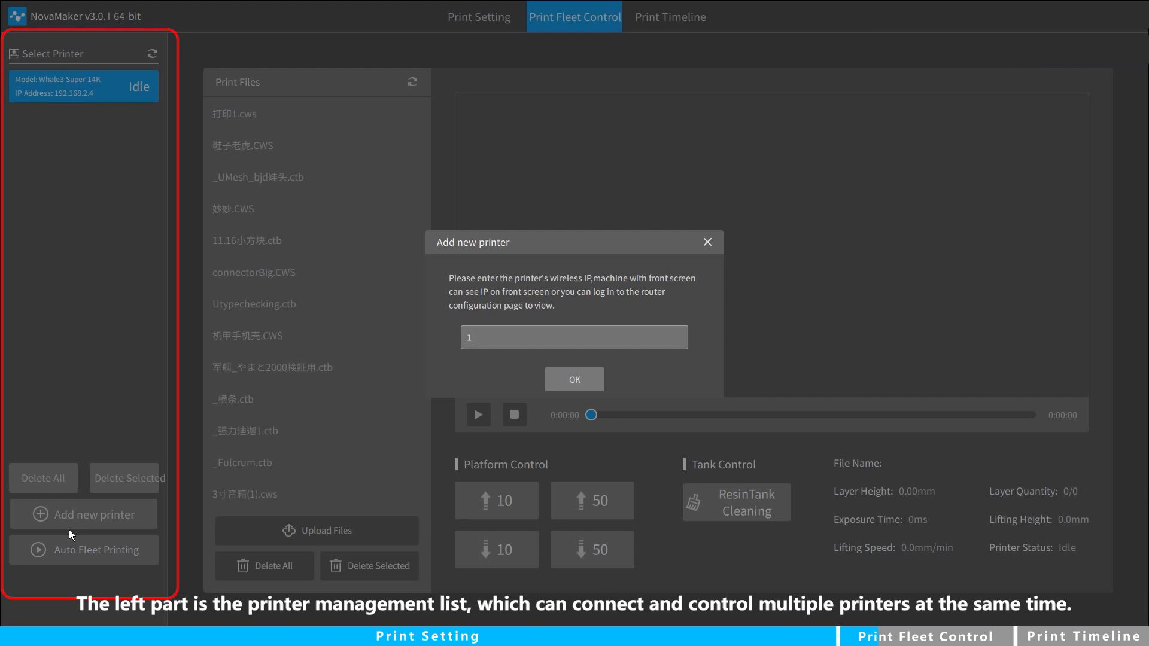
text(192.168.2.7)
key(Return)
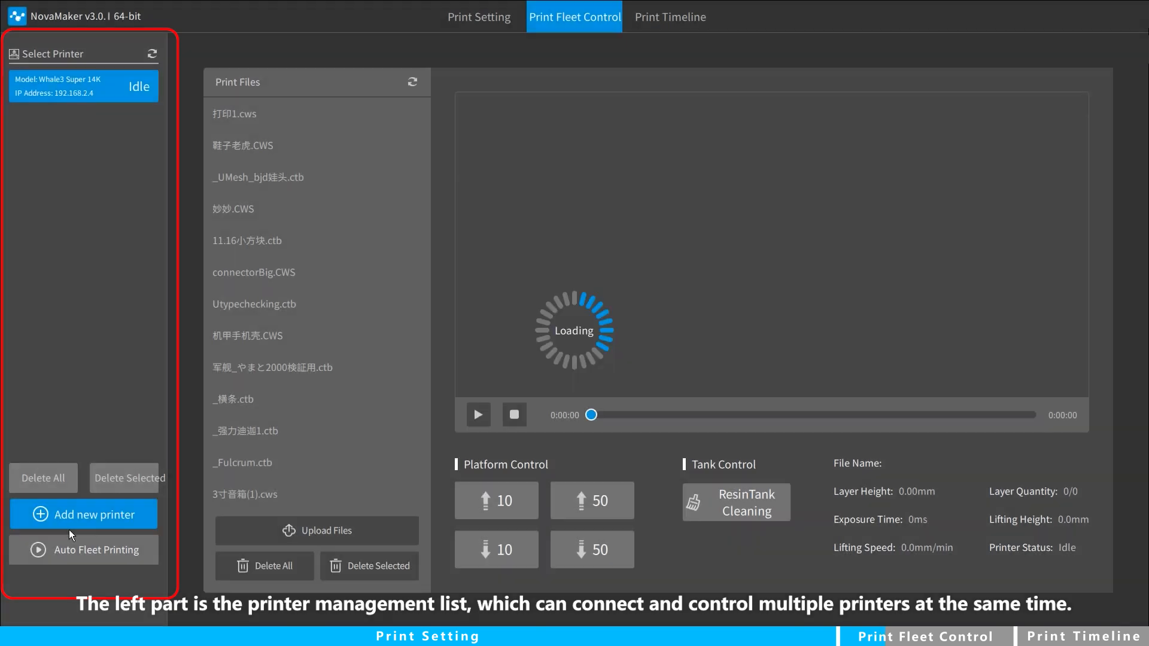
click(45, 515)
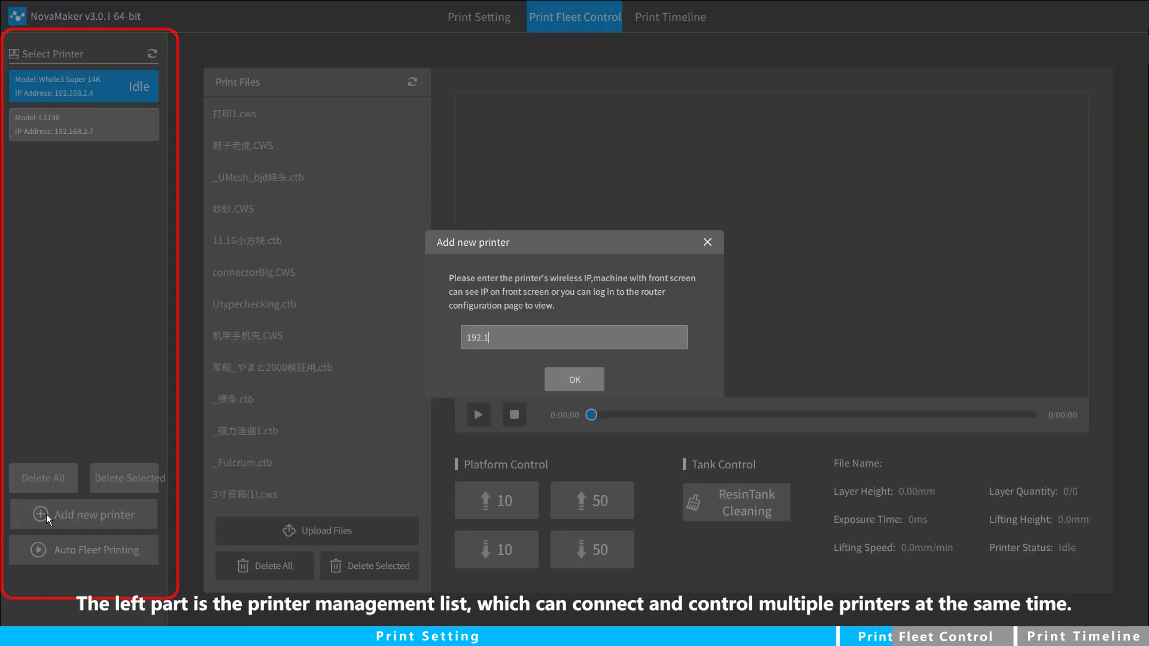
text(192.168.2.10)
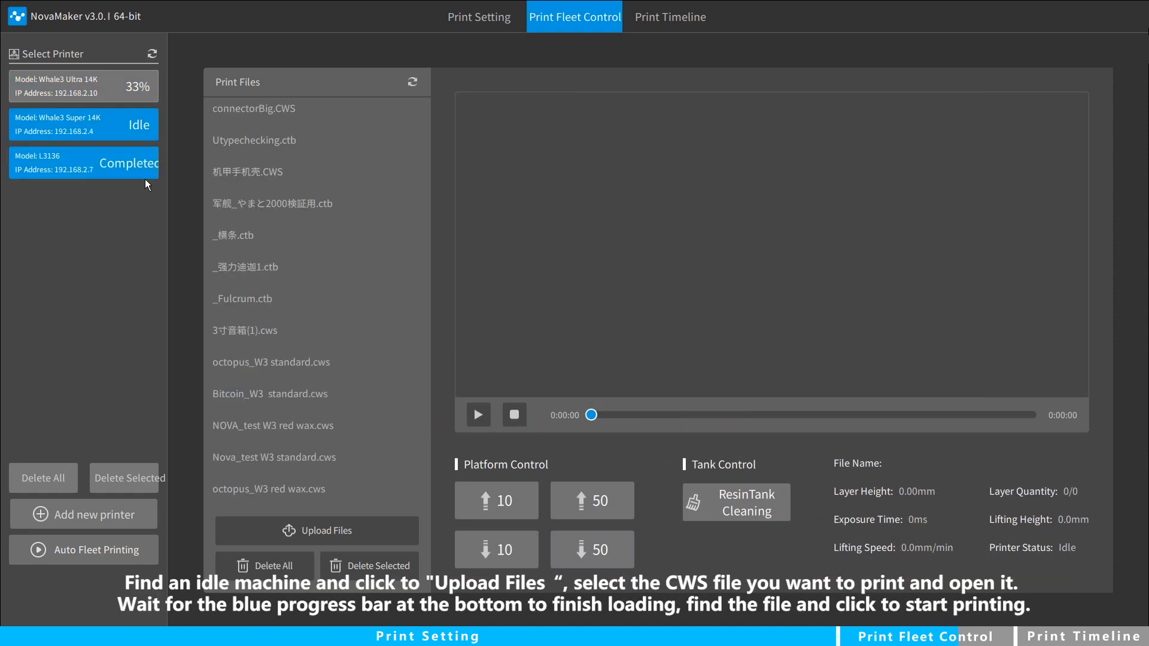
Upload nvzhanshi.cws to the print files of the Whale3 Ultra 14K printer
click(124, 98)
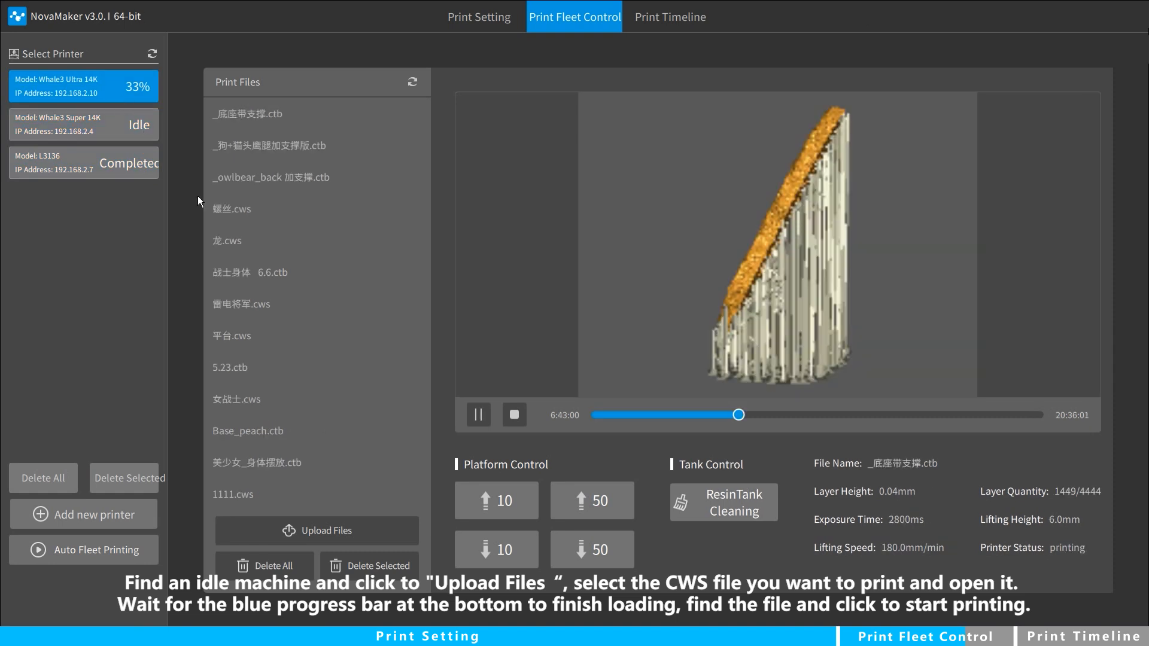
click(351, 530)
click(398, 242)
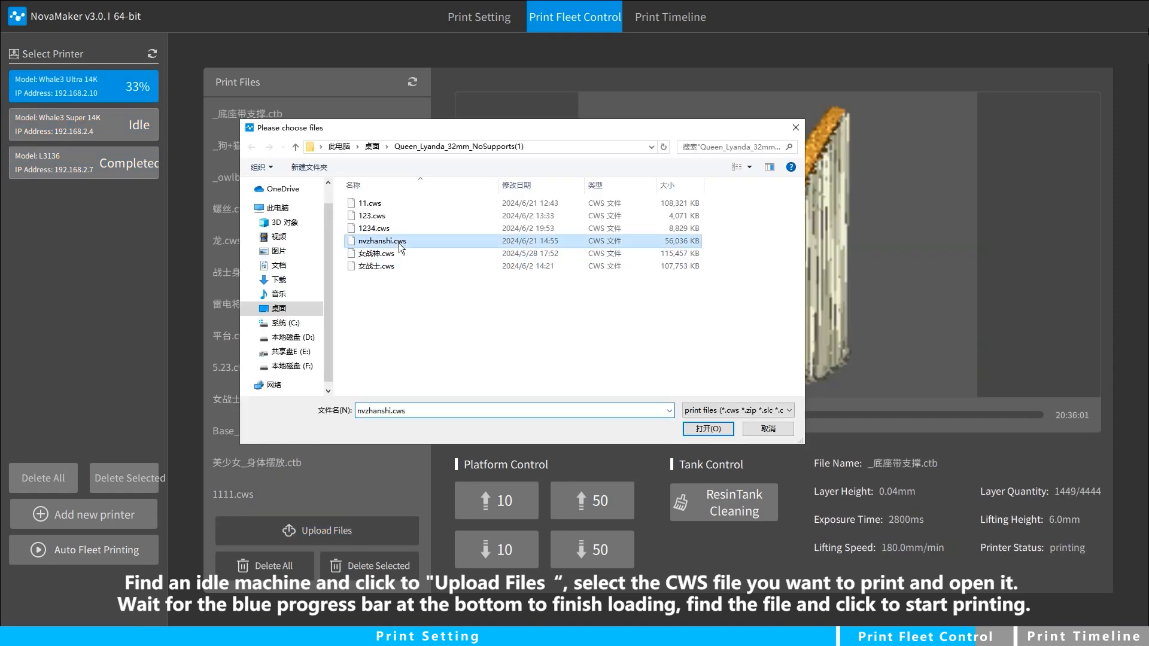
click(704, 430)
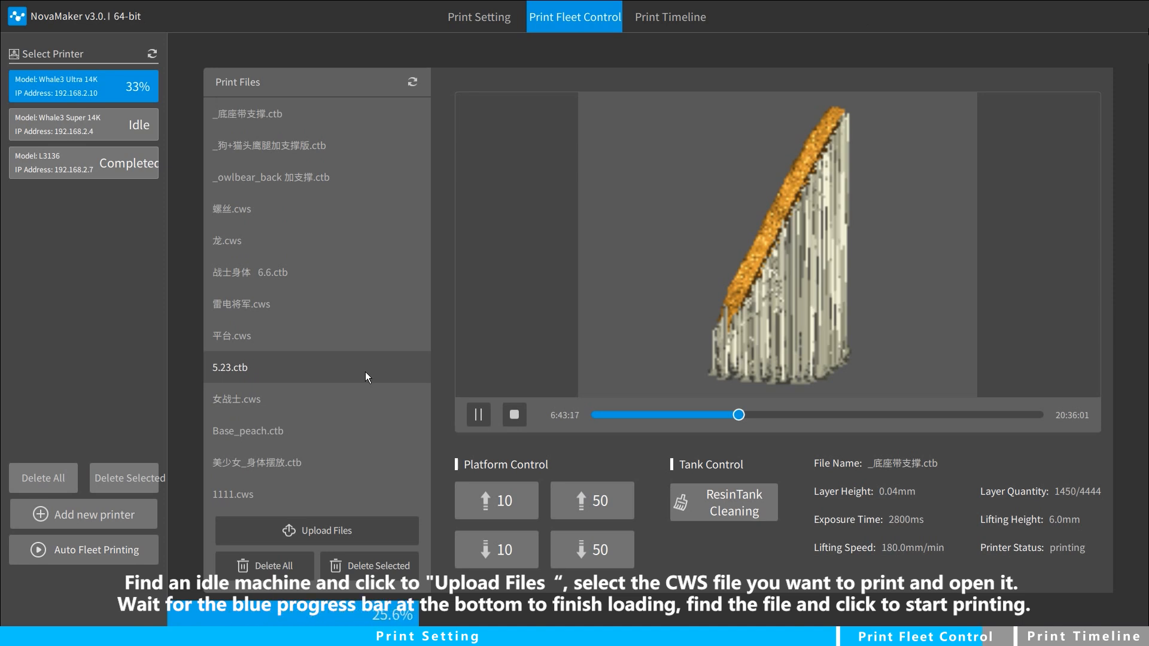
Select nvzhanshi.cws in the printer's file list and view the printers' job status in Print Timeline
scroll(363, 390, down, 1)
scroll(364, 390, up, 1)
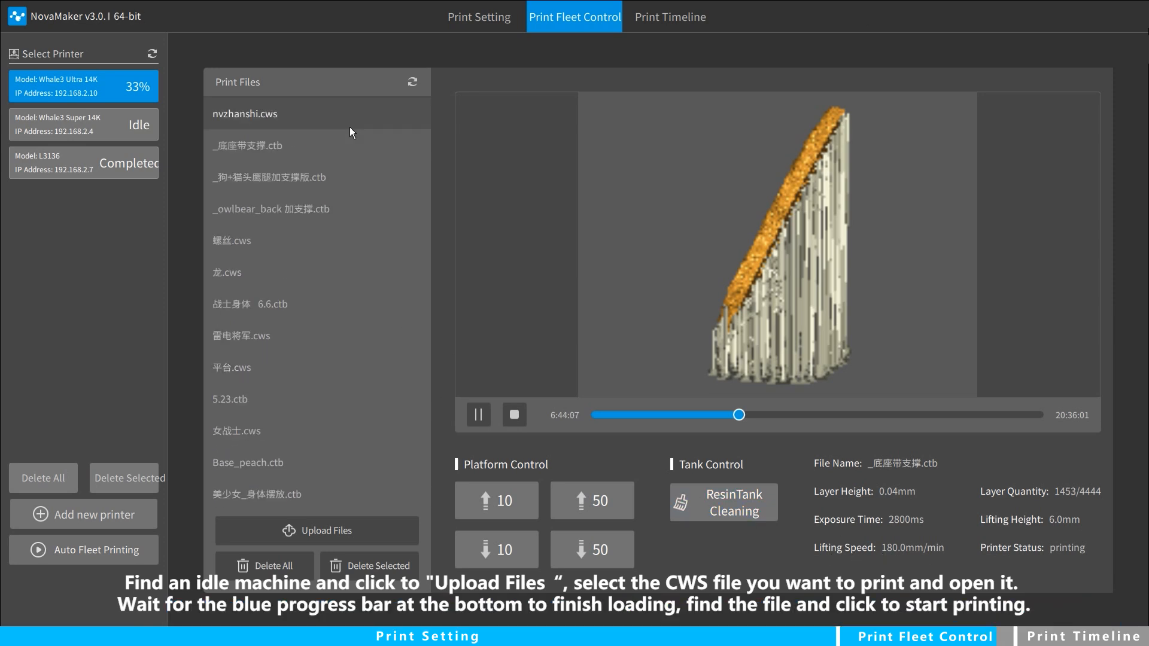
click(349, 127)
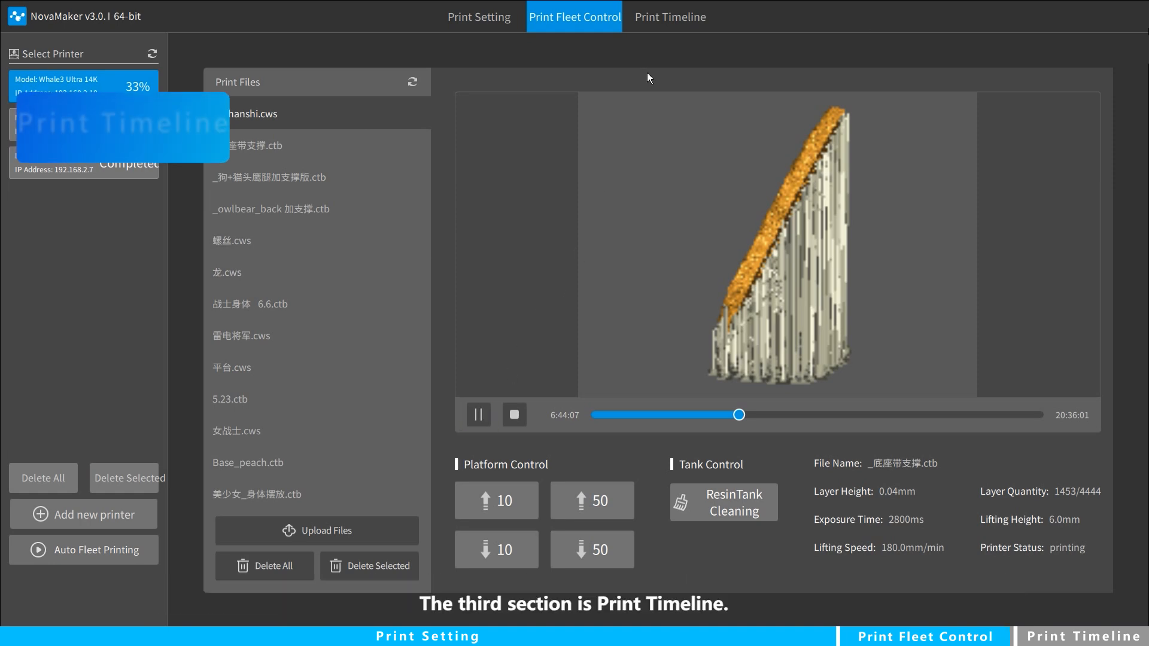
click(676, 24)
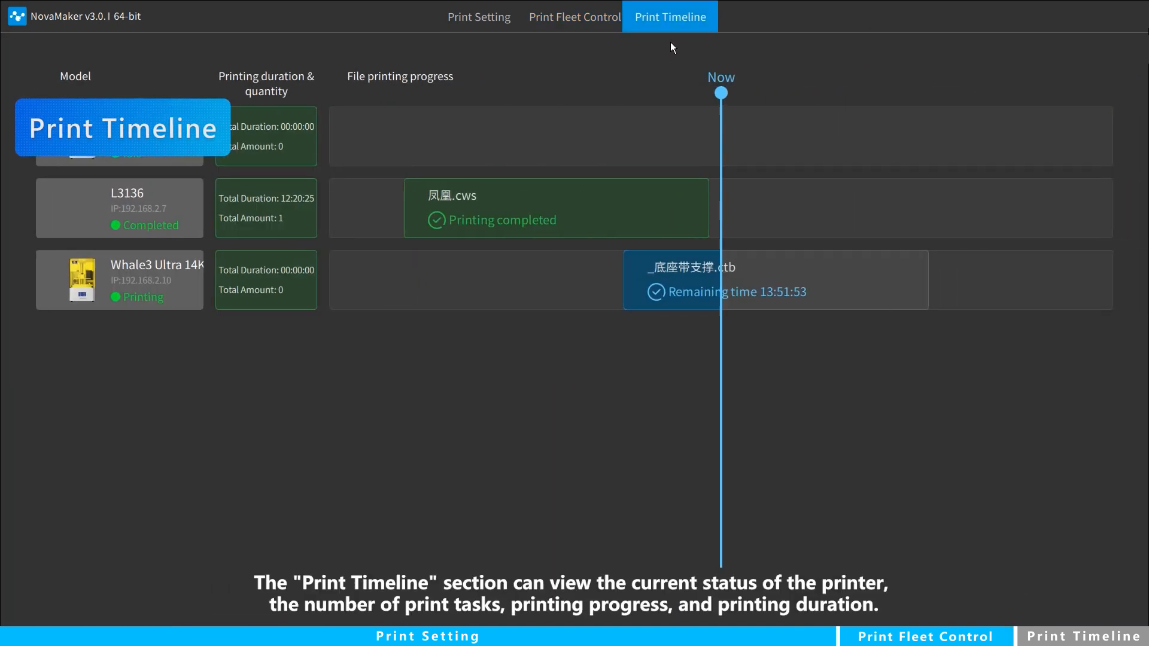